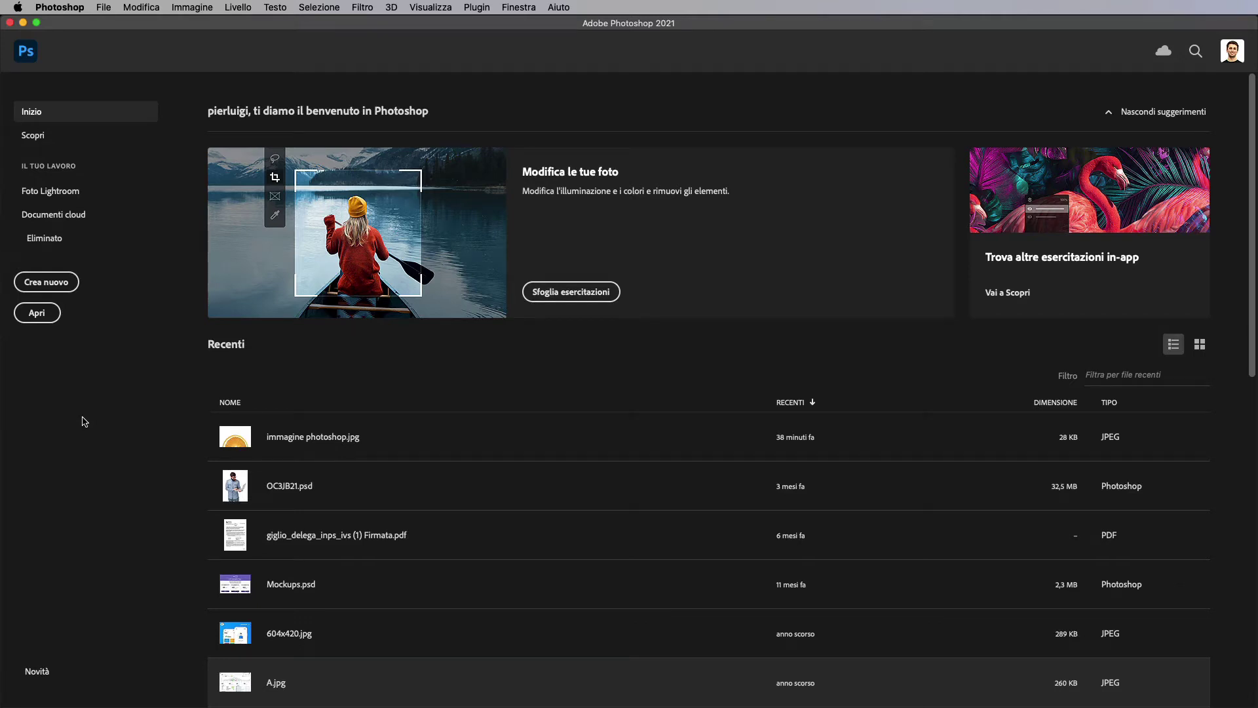
Open the Nuovo documento dialog from the home screen to see recent presets
left_click(59, 283)
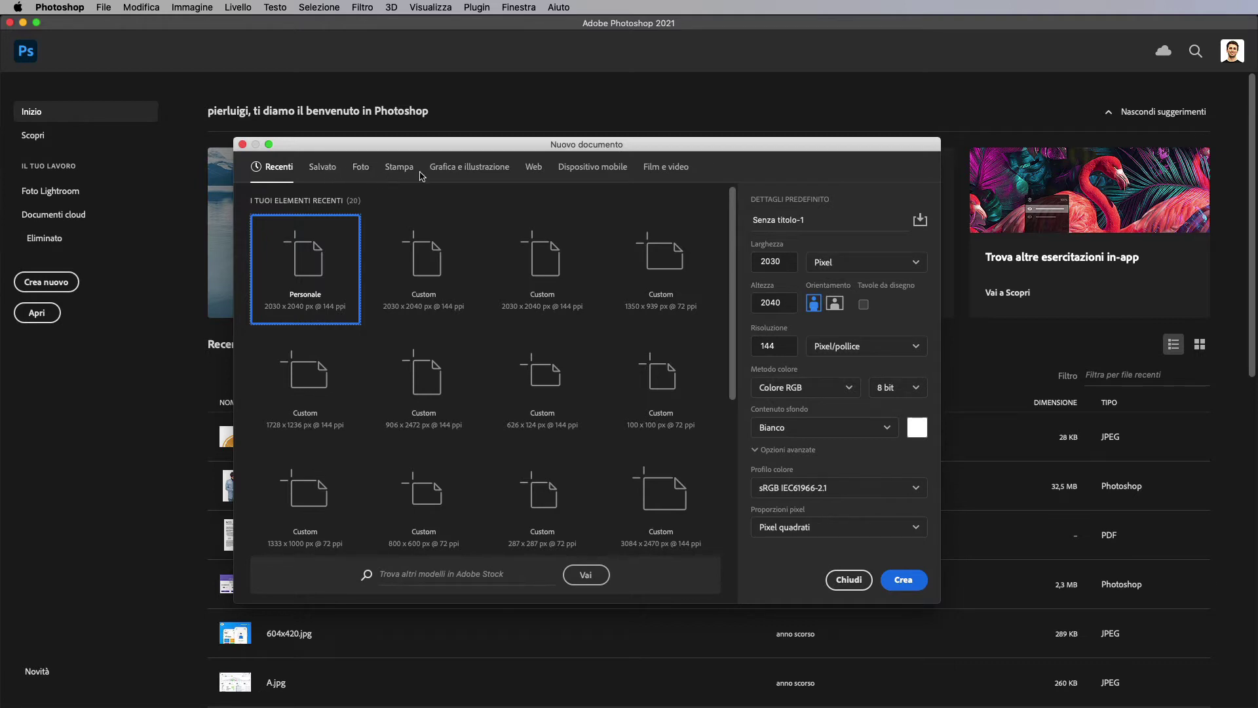
Browse the Foto, Stampa and Grafica e illustrazione presets, ending on Web's 1366 × 768 px, 72 ppi preset
left_click(359, 174)
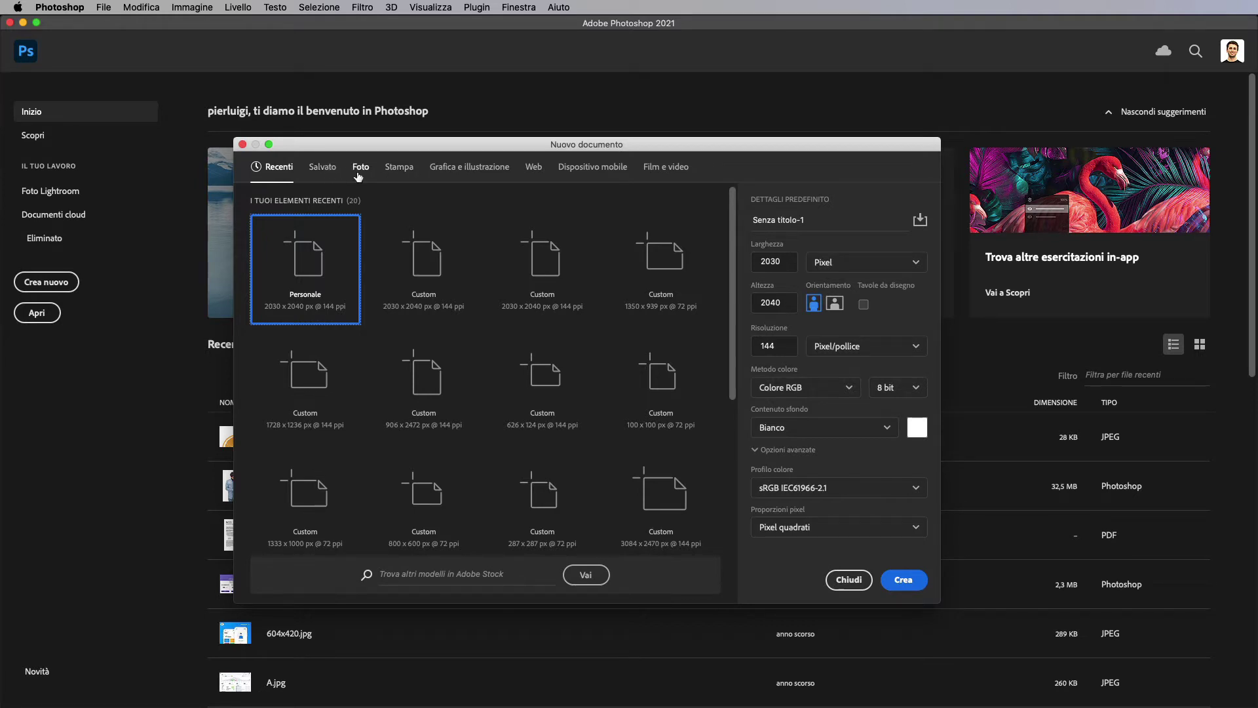
left_click(397, 171)
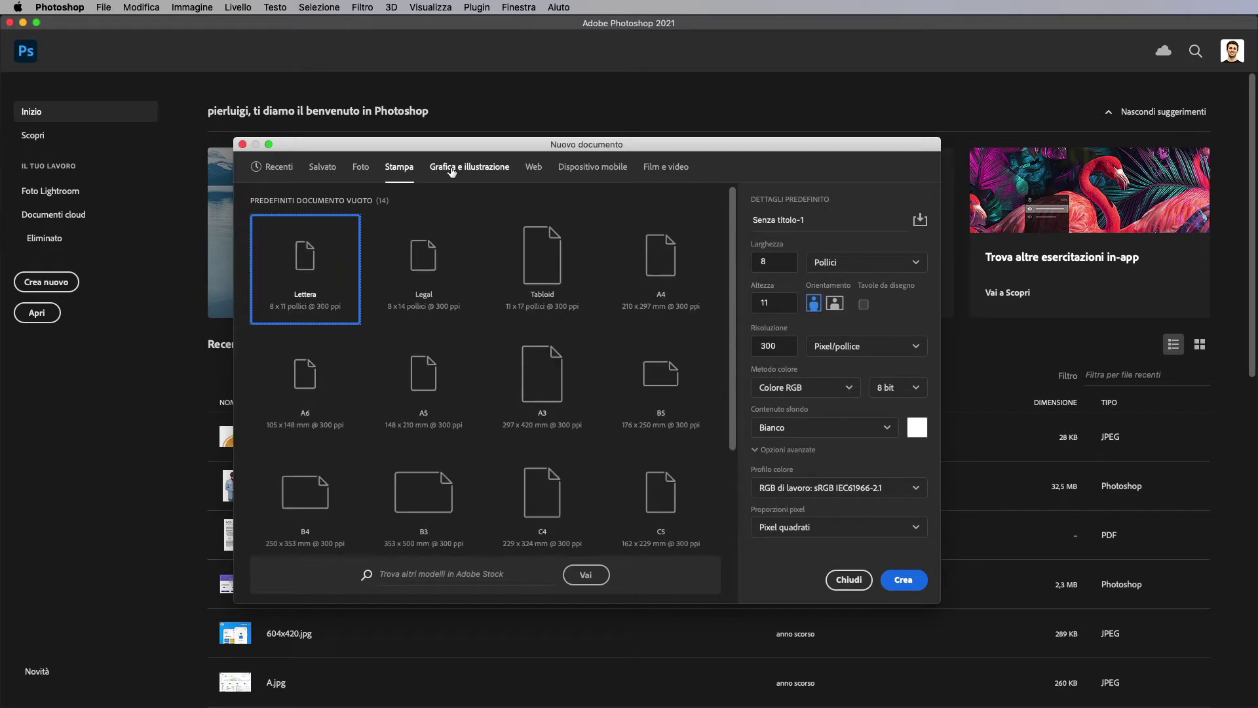
left_click(452, 172)
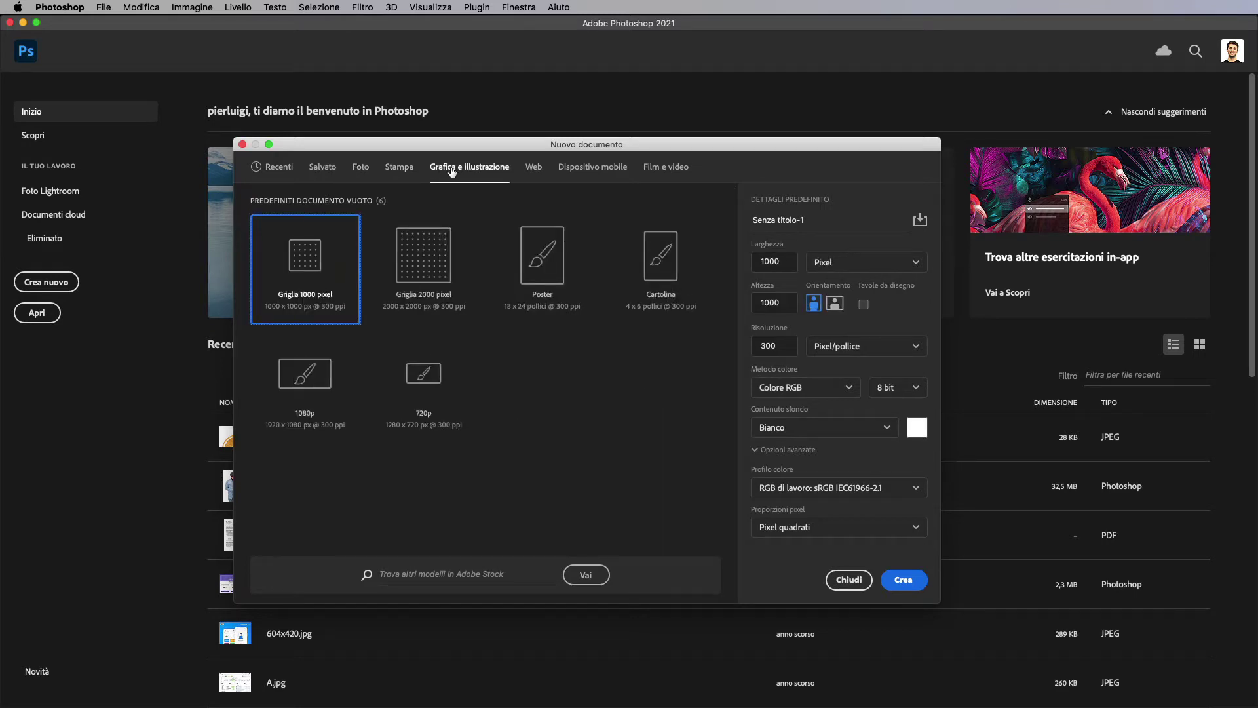
left_click(528, 175)
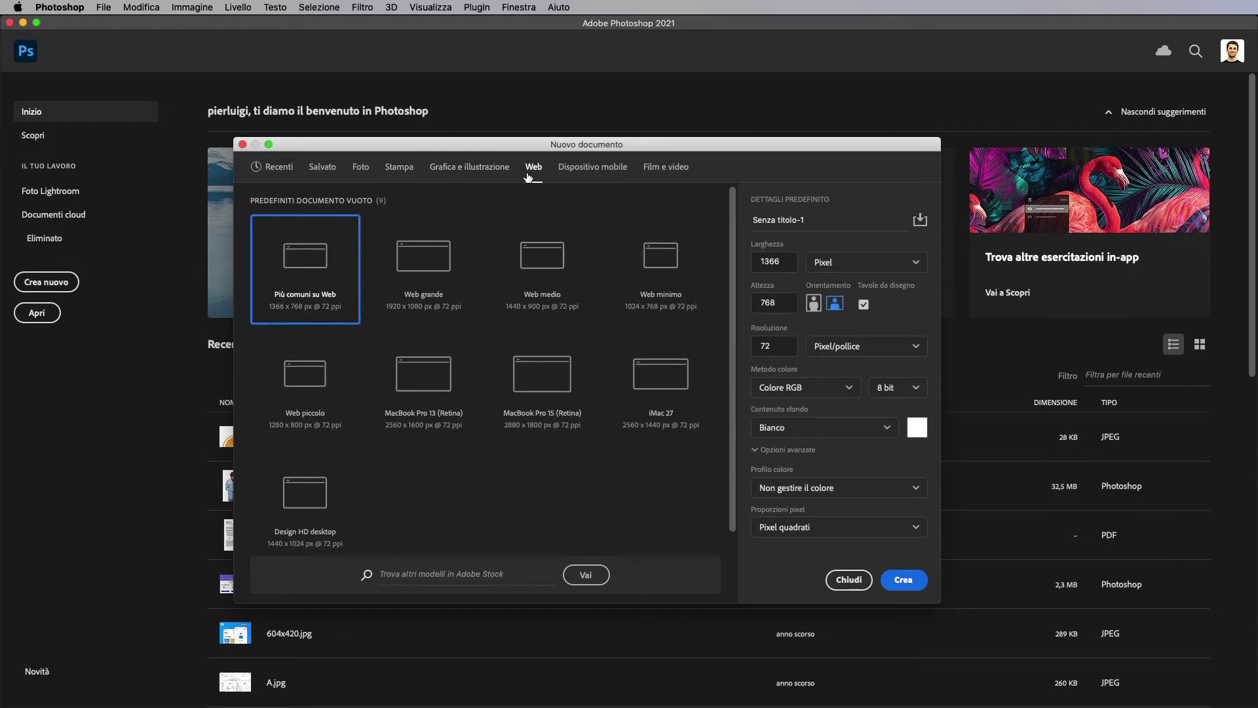
left_click(460, 172)
left_click(400, 169)
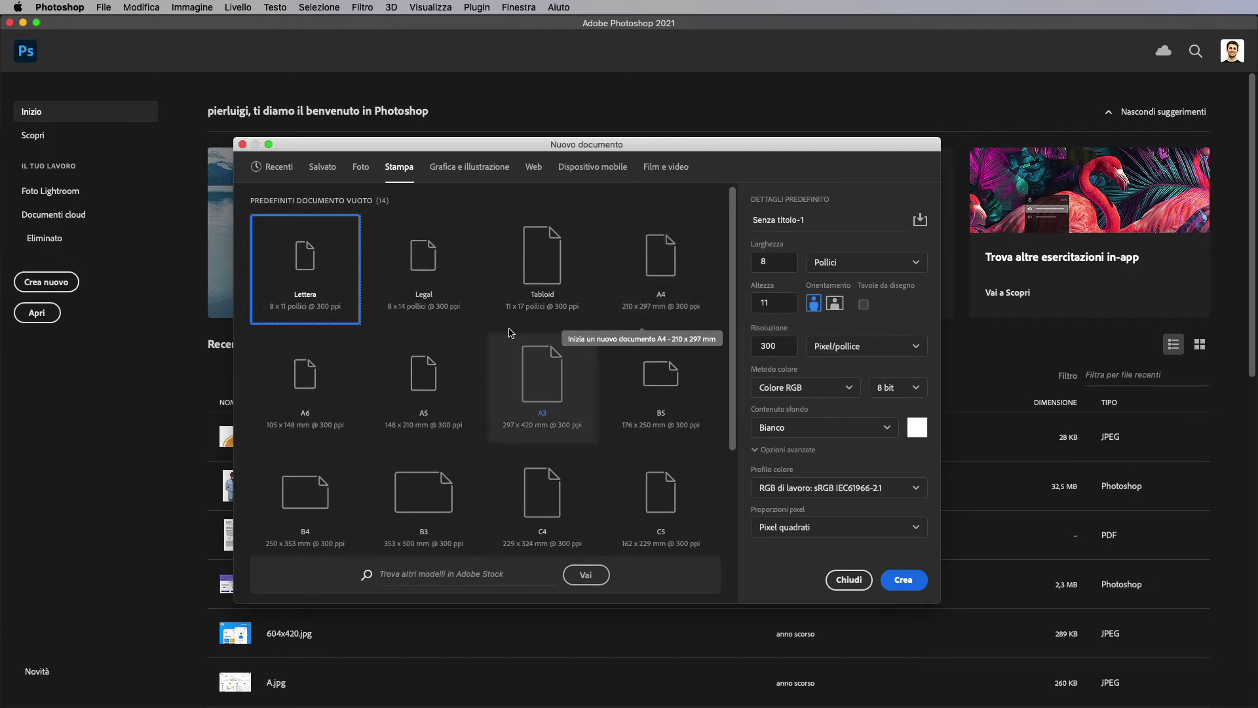
left_click(360, 169)
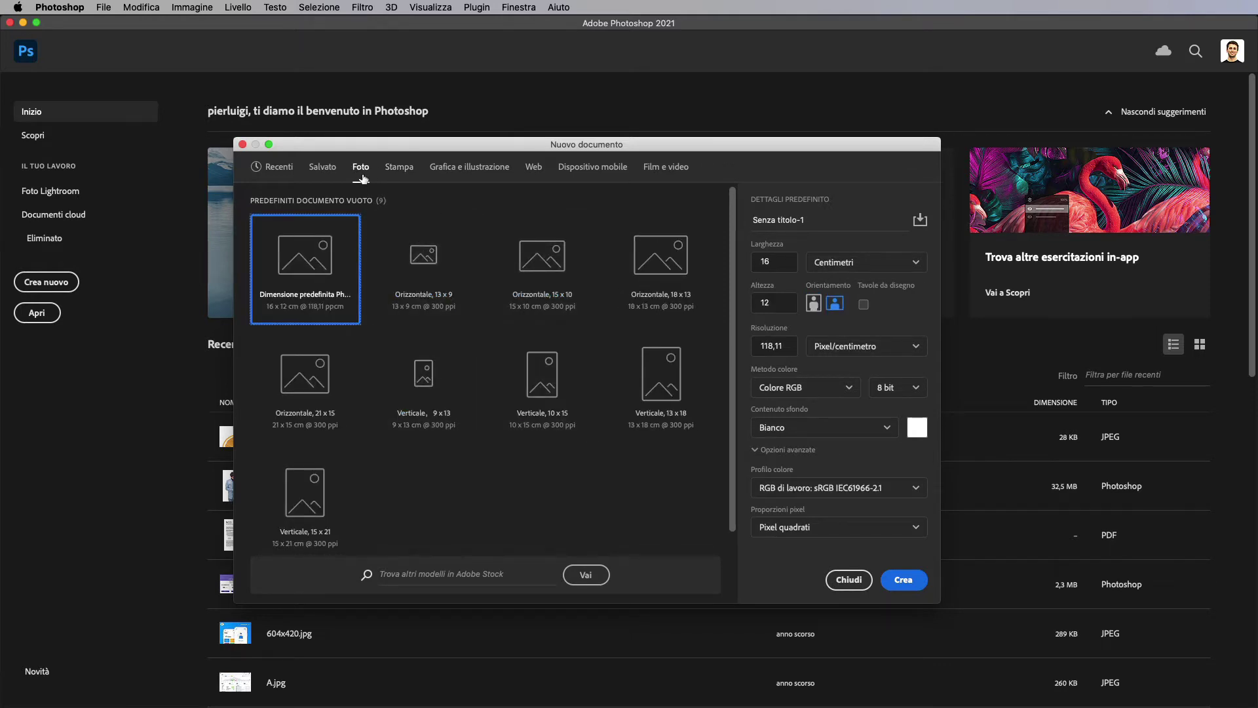
left_click(449, 172)
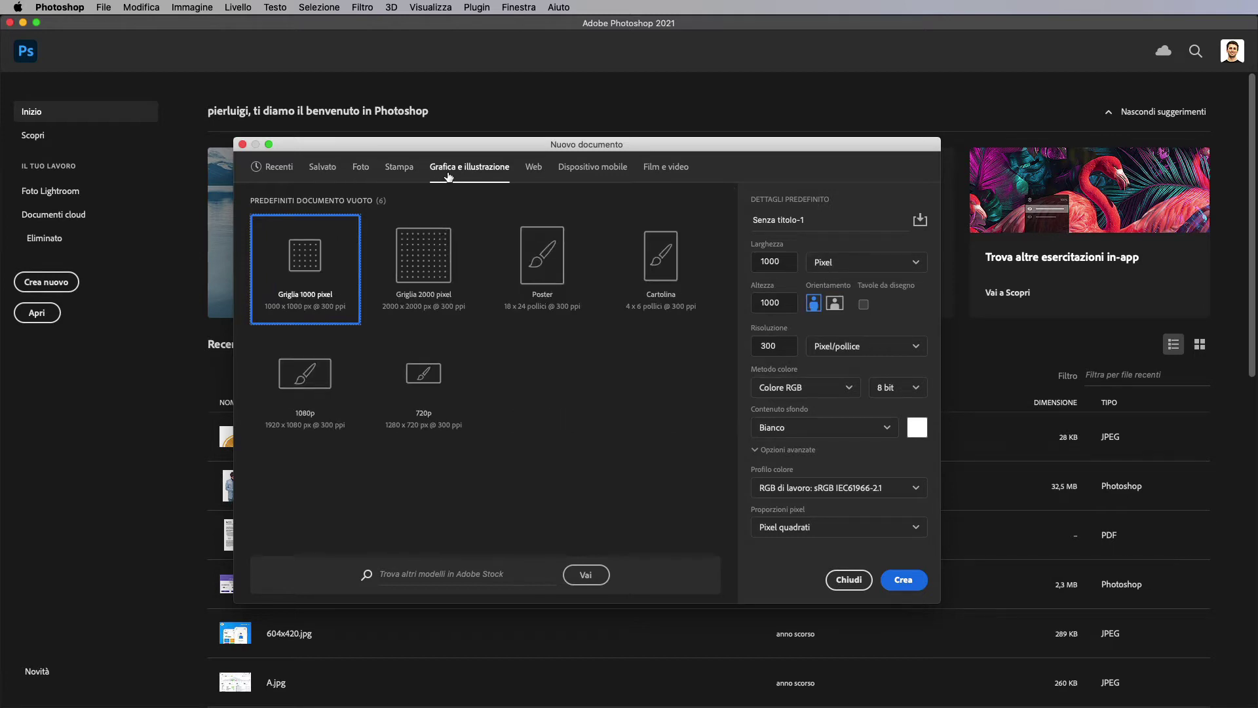
left_click(541, 174)
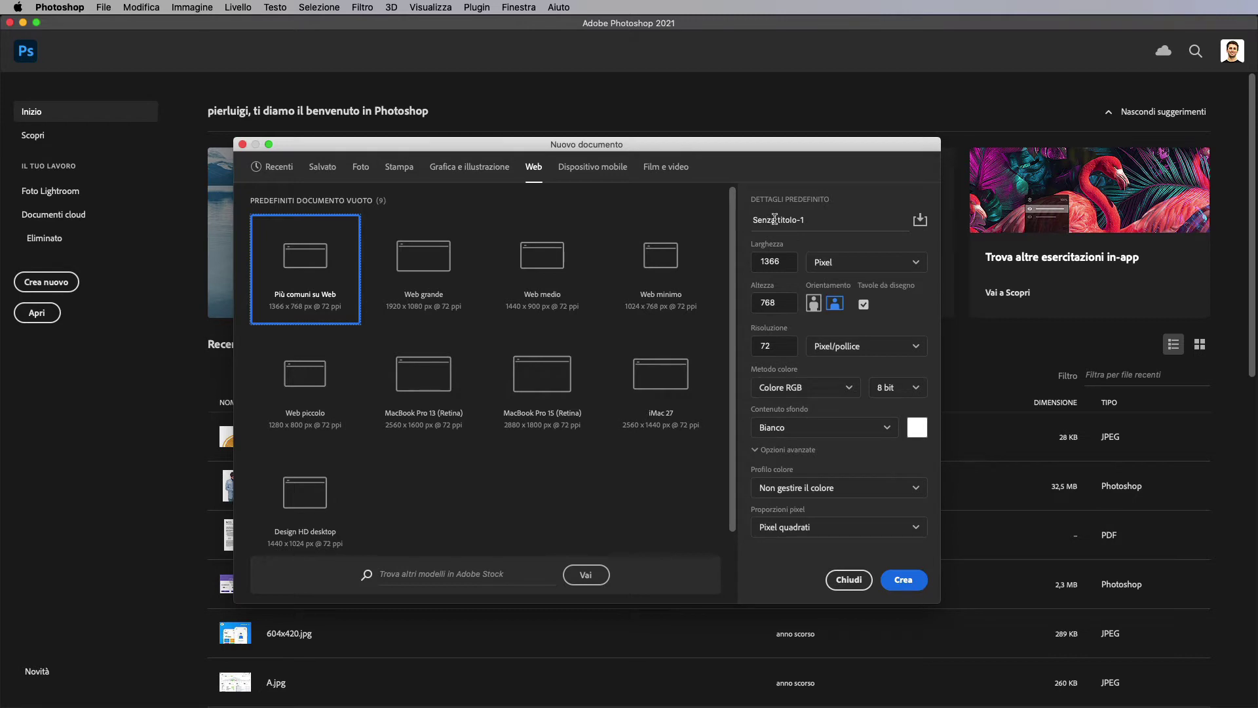
Name the new document Documento and keep Pixel as the size unit
left_click(778, 219)
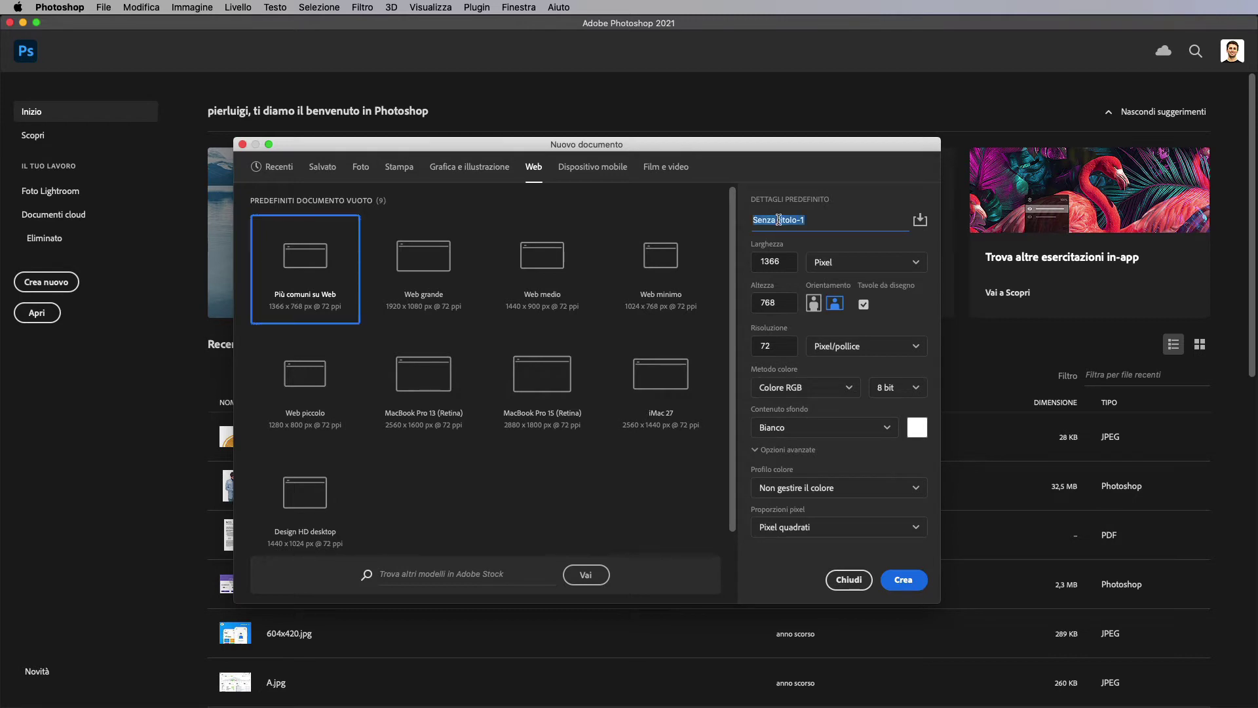
type("Documento")
left_click(819, 263)
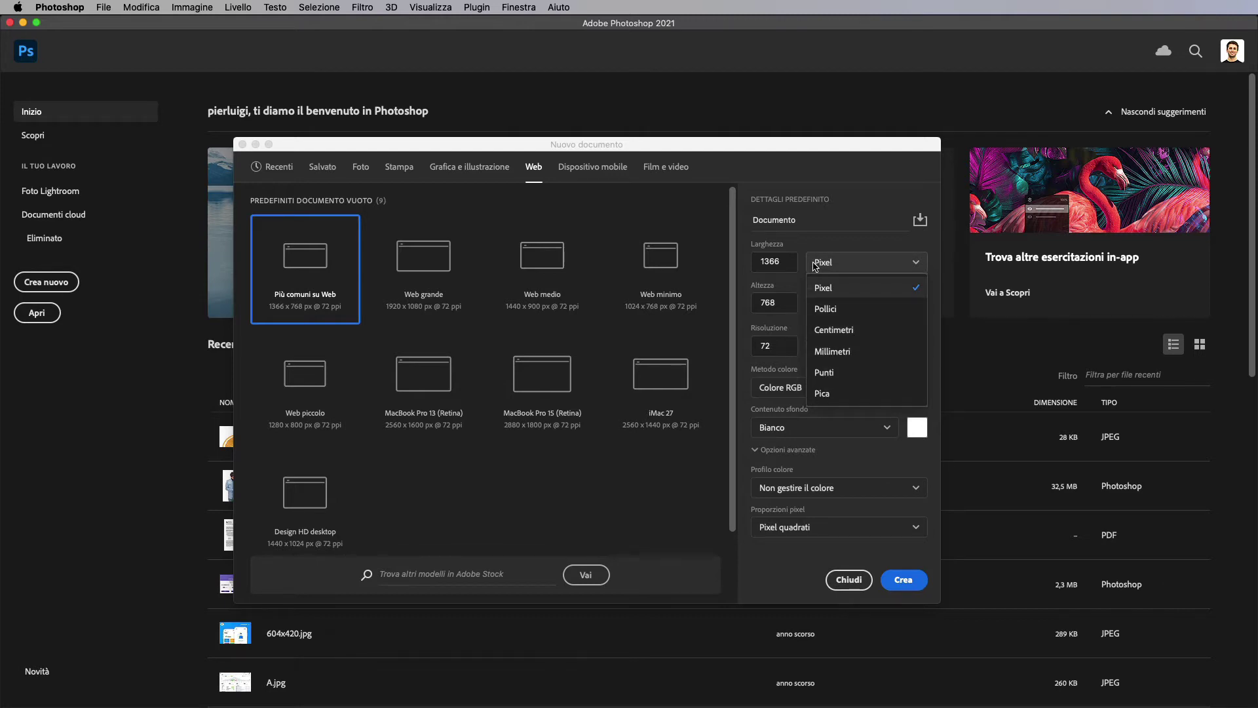
left_click(840, 282)
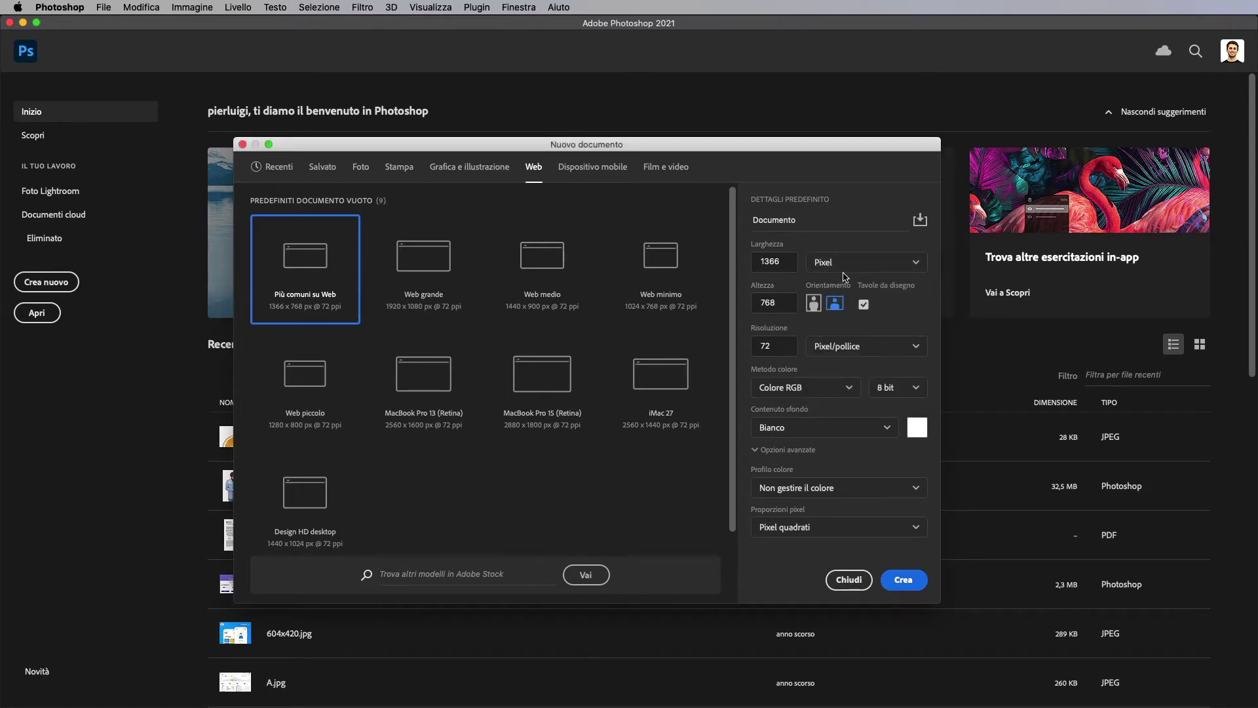
Set Larghezza and Altezza to 500 px at 72 Pixel/pollice
left_click_drag(789, 261, 720, 257)
type("500")
double_click(781, 306)
type("50")
left_click(812, 306)
left_click(835, 346)
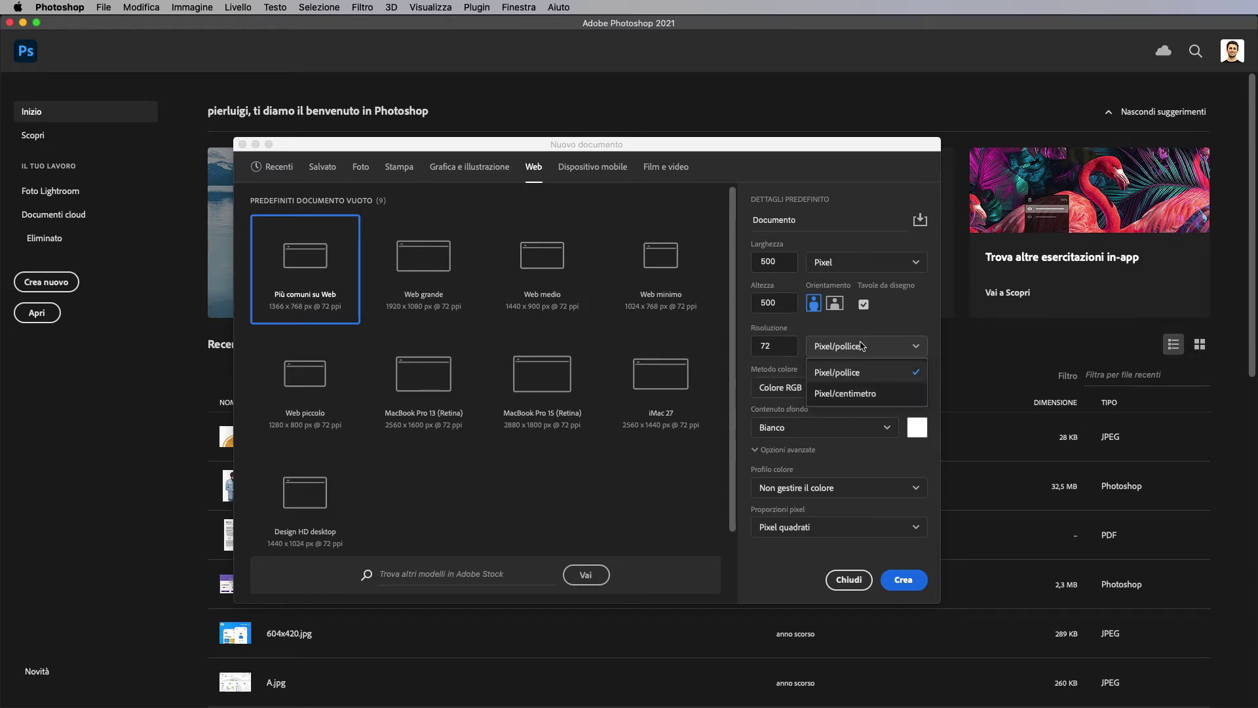
Keep pixels per inch, RGB colour and 8 bit, and create the 500 × 500 Documento
left_click(877, 322)
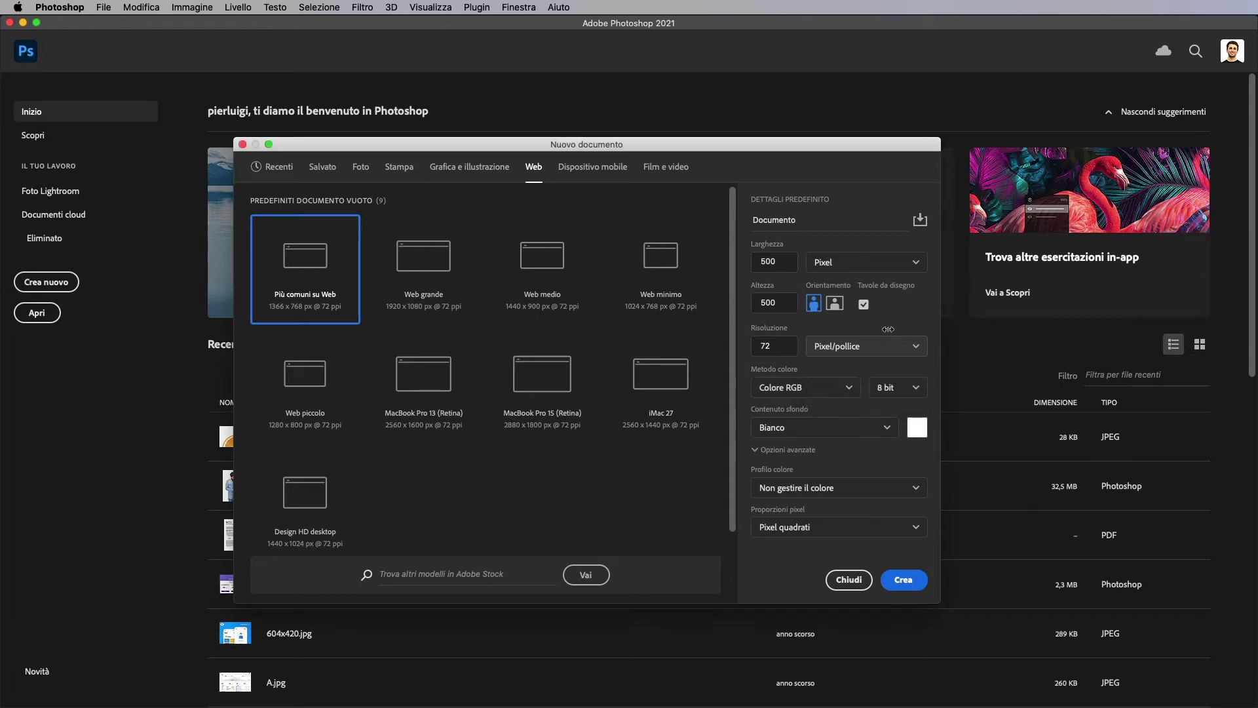
left_click(815, 387)
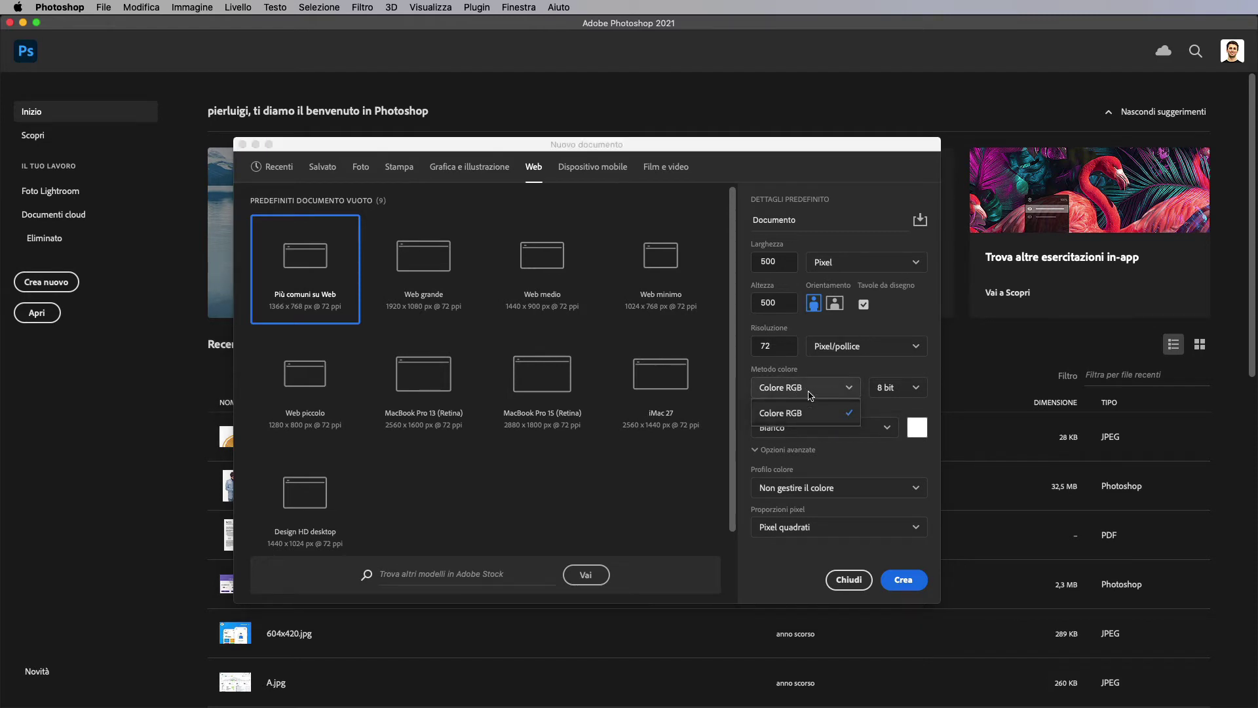
left_click(854, 372)
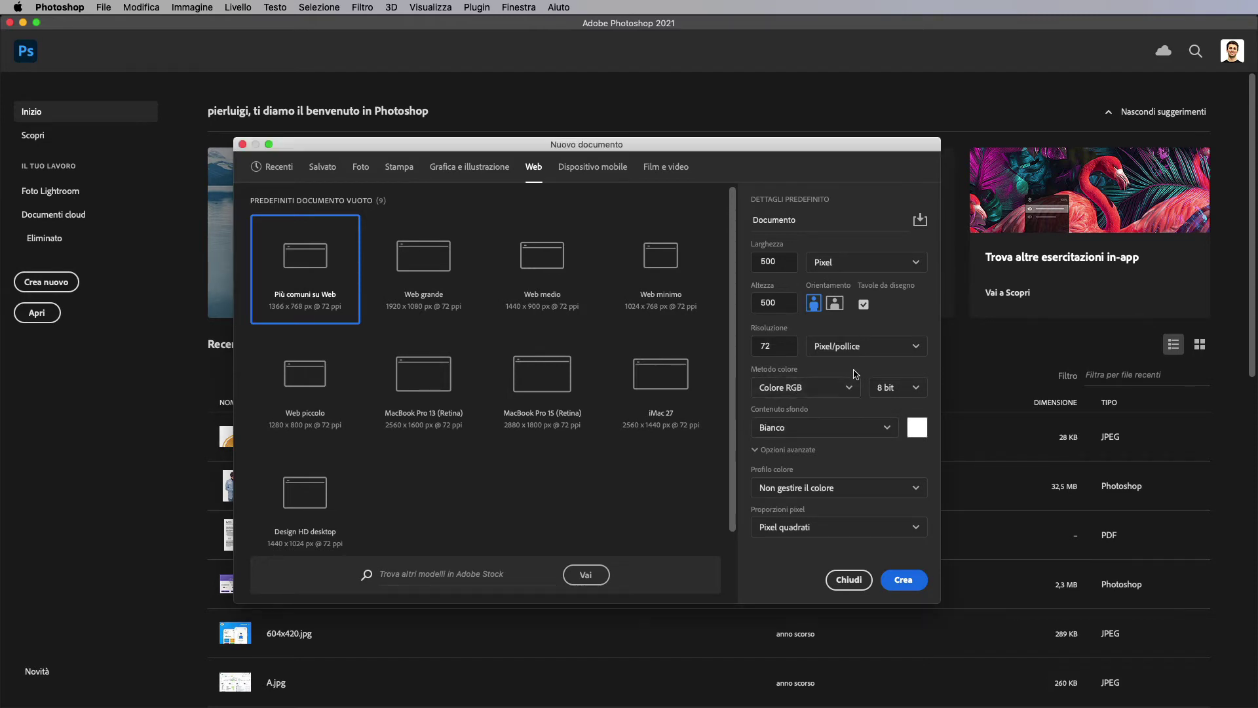
left_click(890, 387)
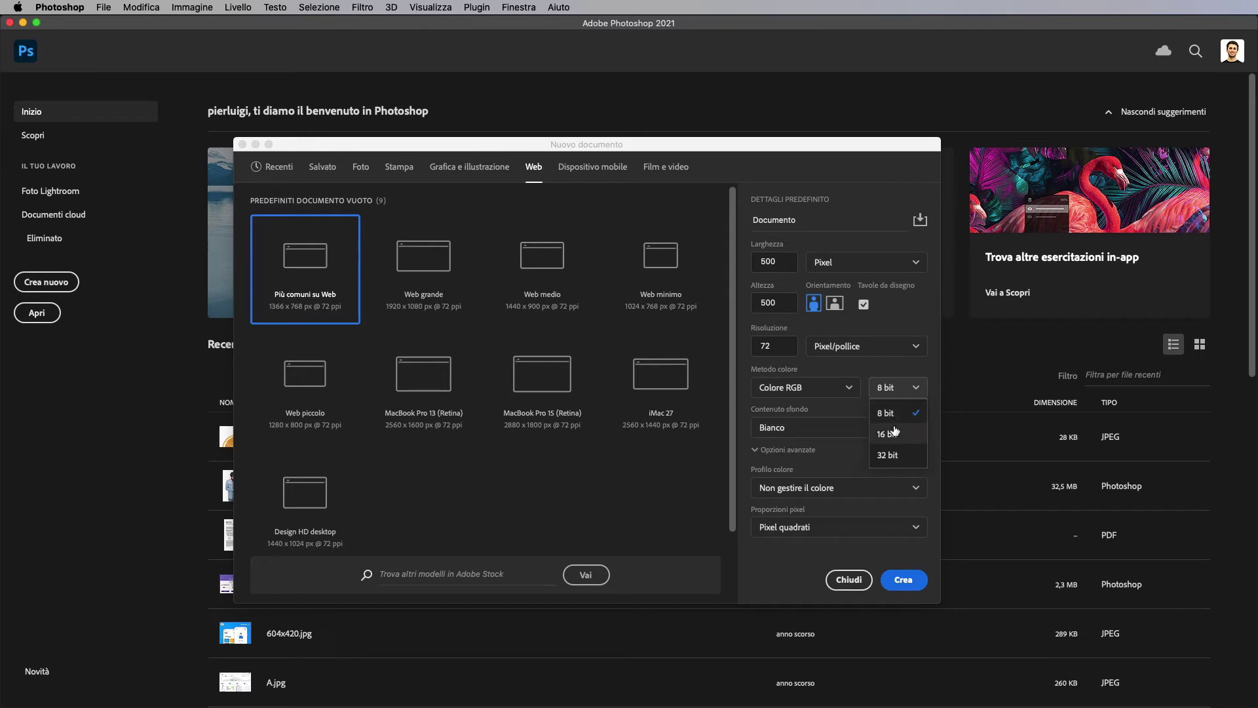
left_click(906, 384)
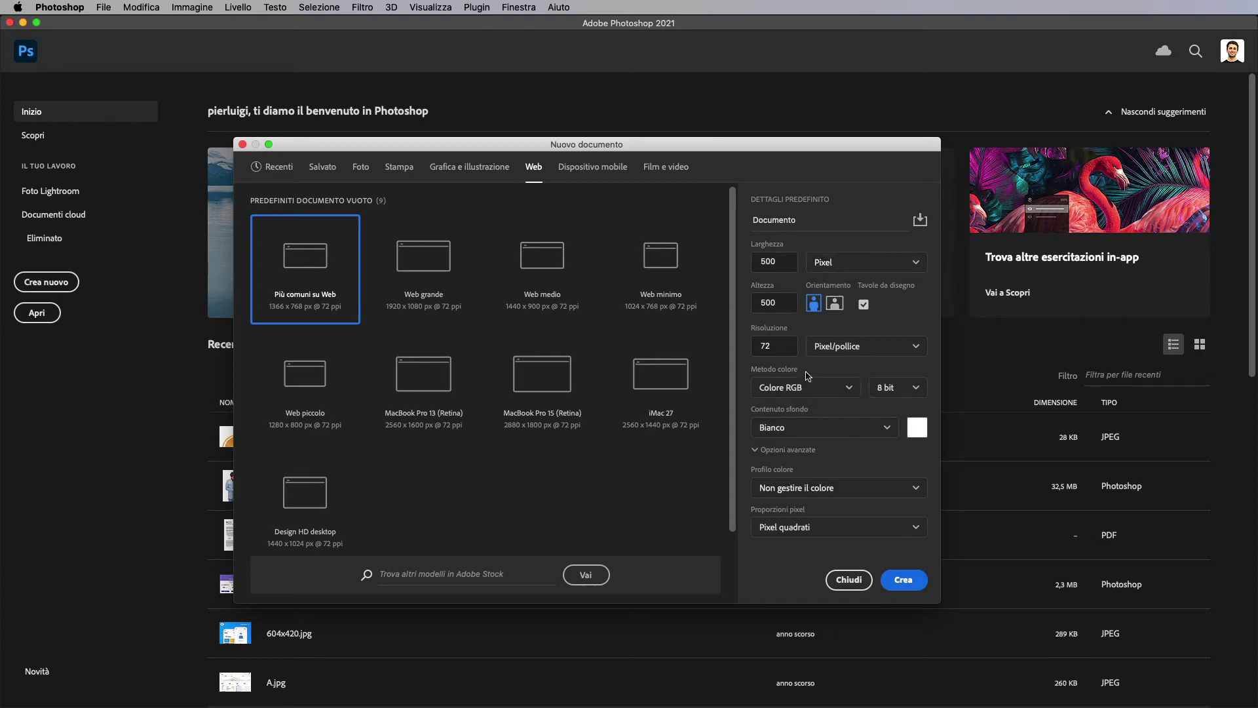
left_click(904, 580)
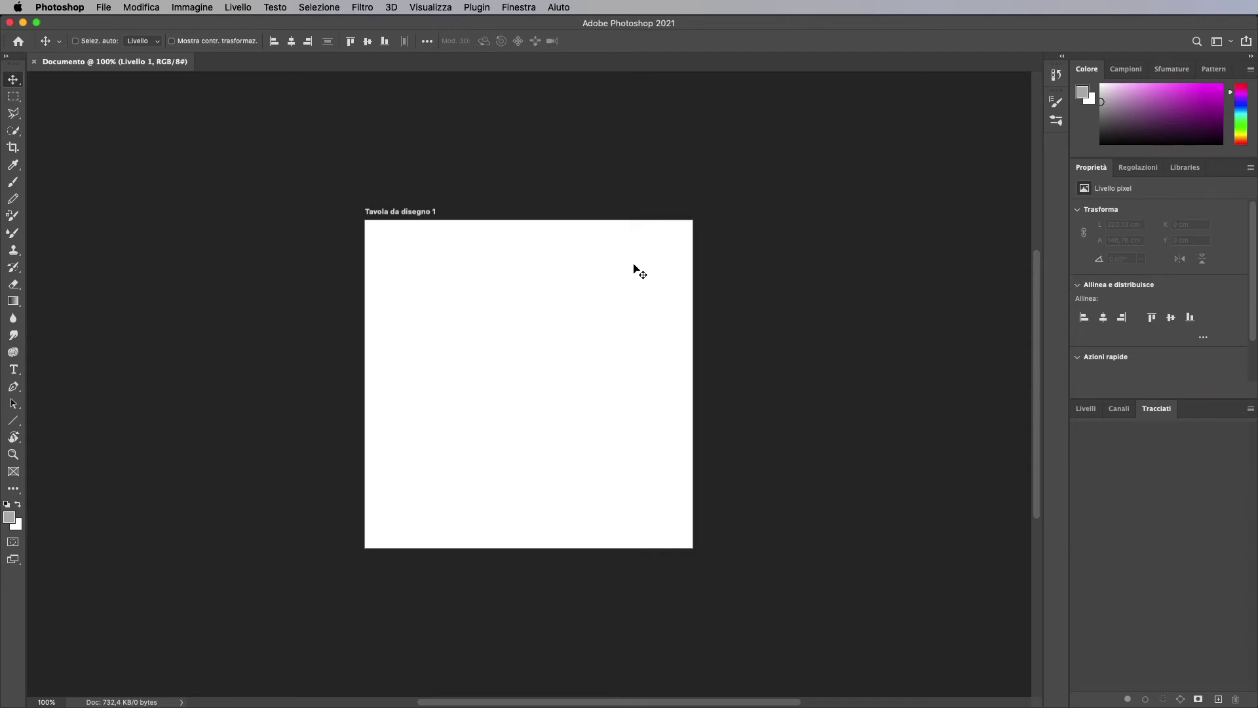
Start Save As from the File menu and choose saving to this computer instead of the cloud
left_click(95, 7)
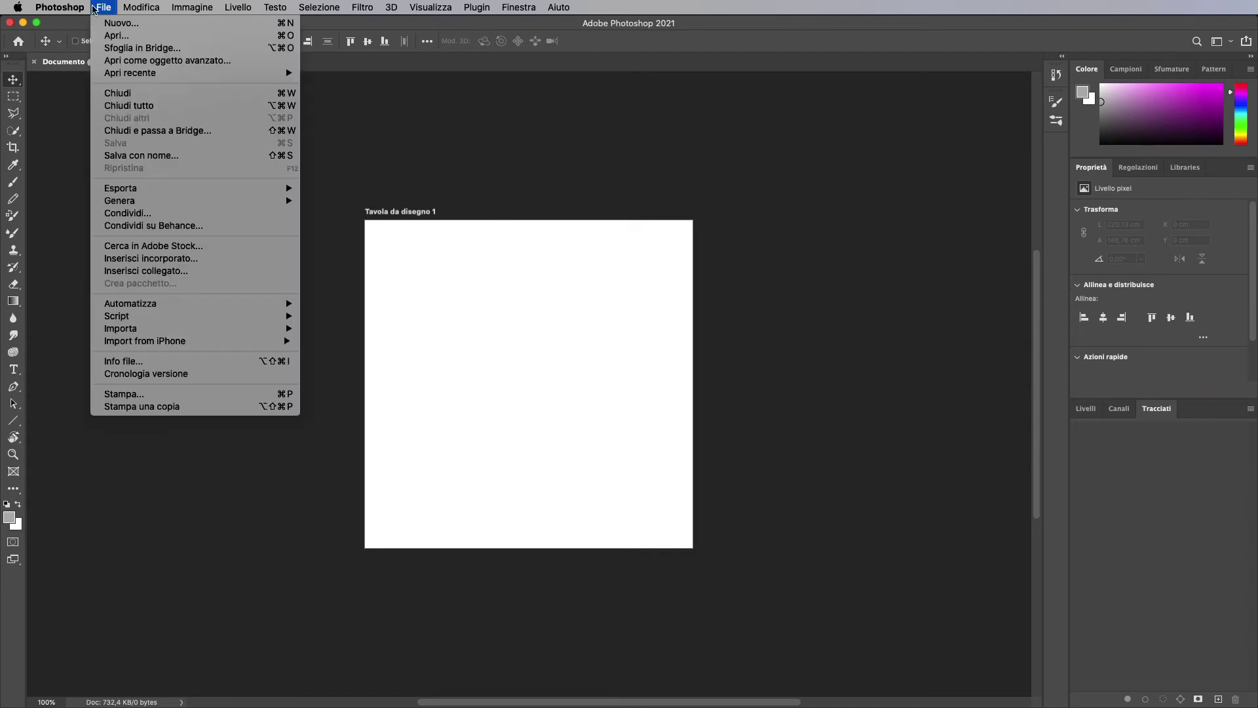
left_click(140, 156)
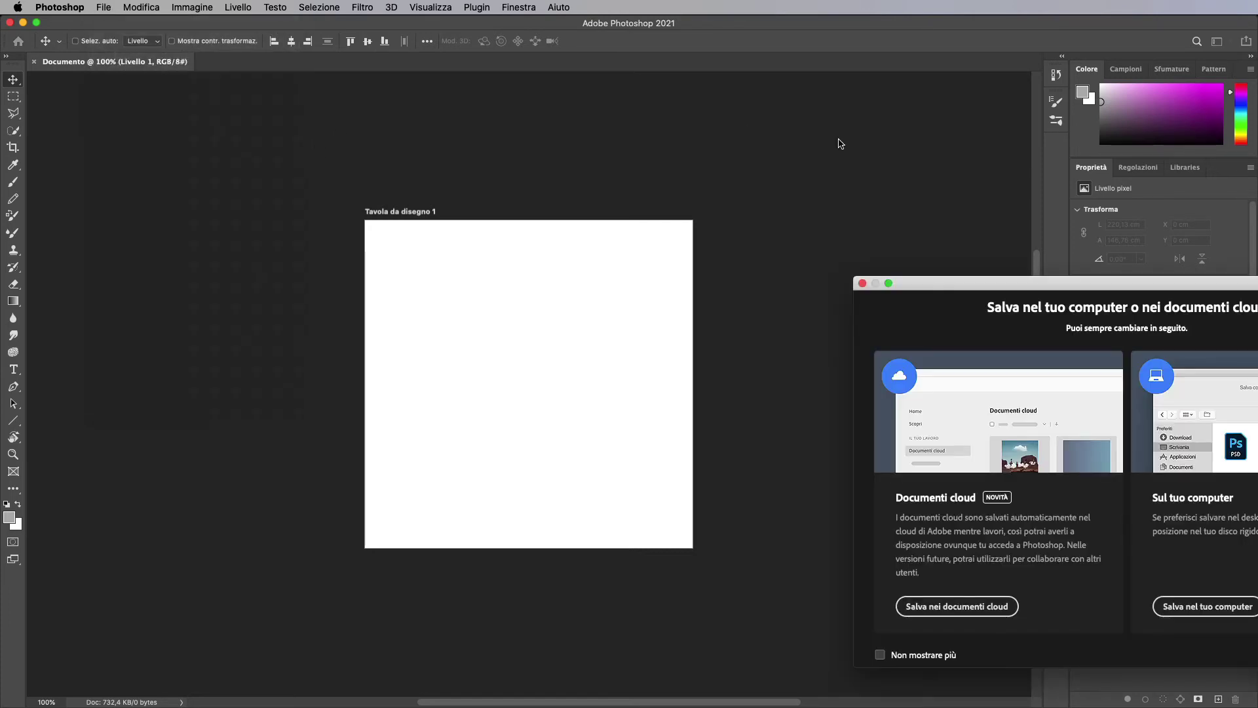
left_click_drag(1075, 286, 535, 178)
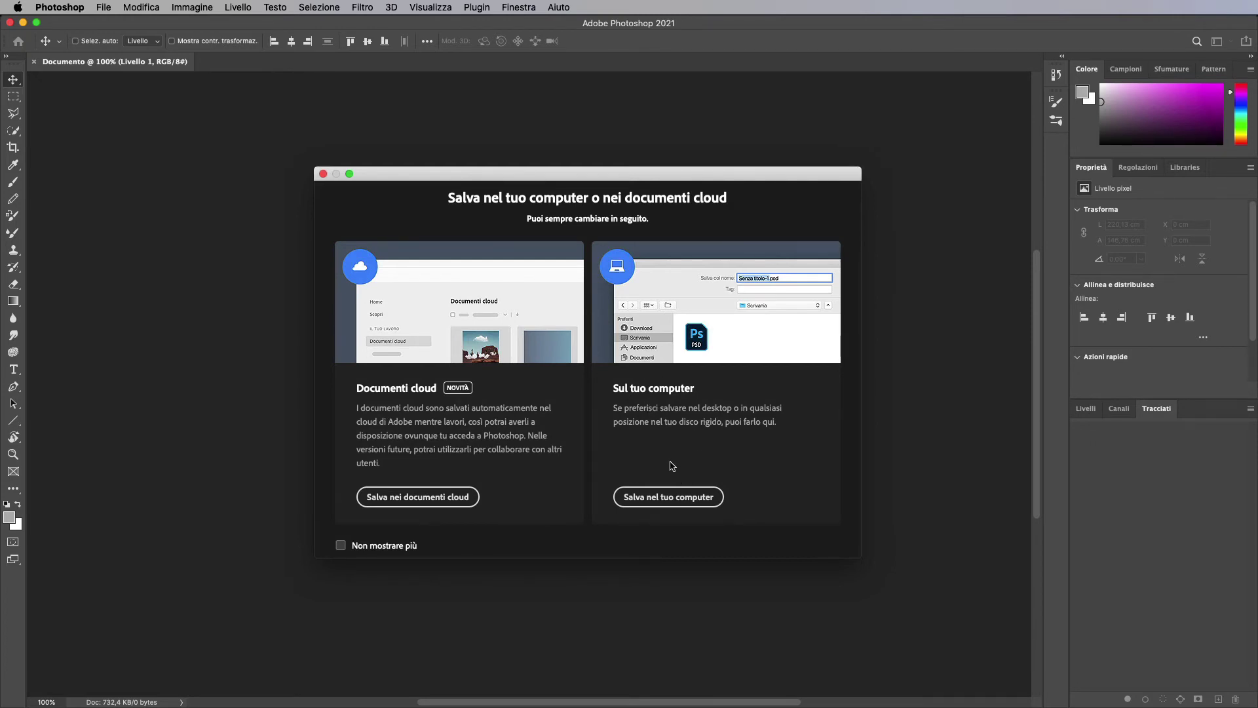
left_click(662, 499)
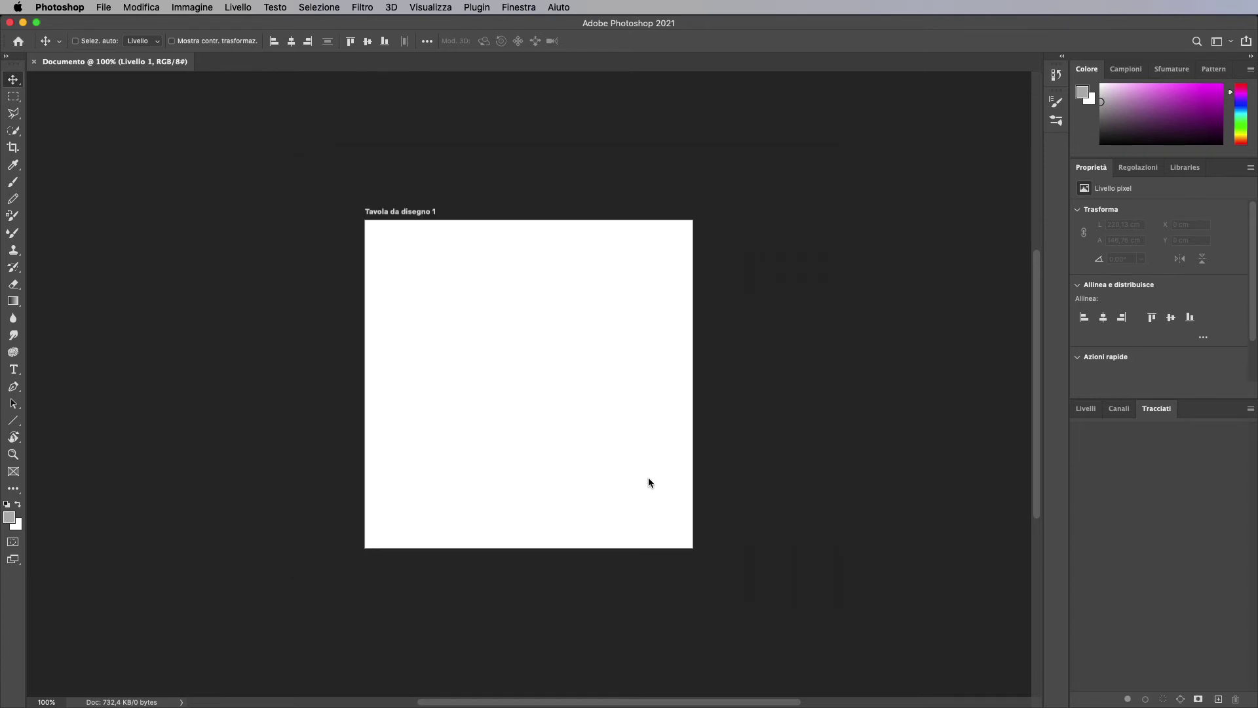
Save to the Desktop as Documento.psd in Photoshop format, keeping maximum compatibility
left_click_drag(901, 115, 701, 101)
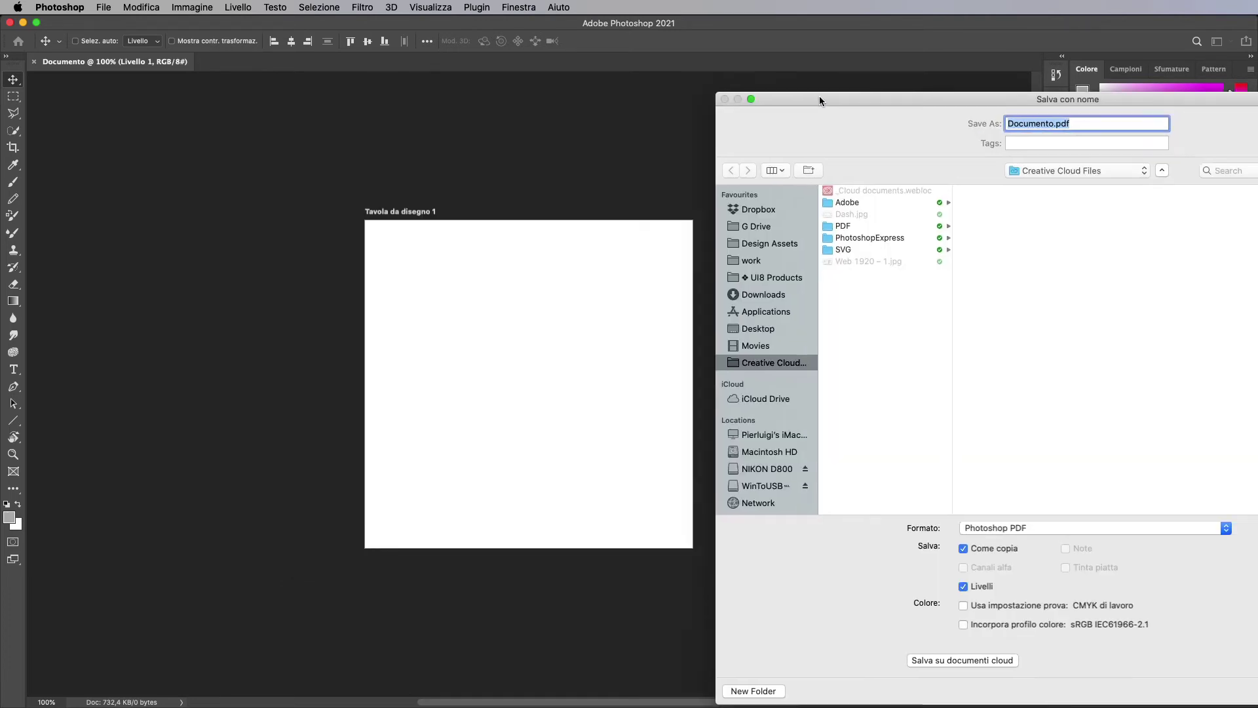
left_click(616, 320)
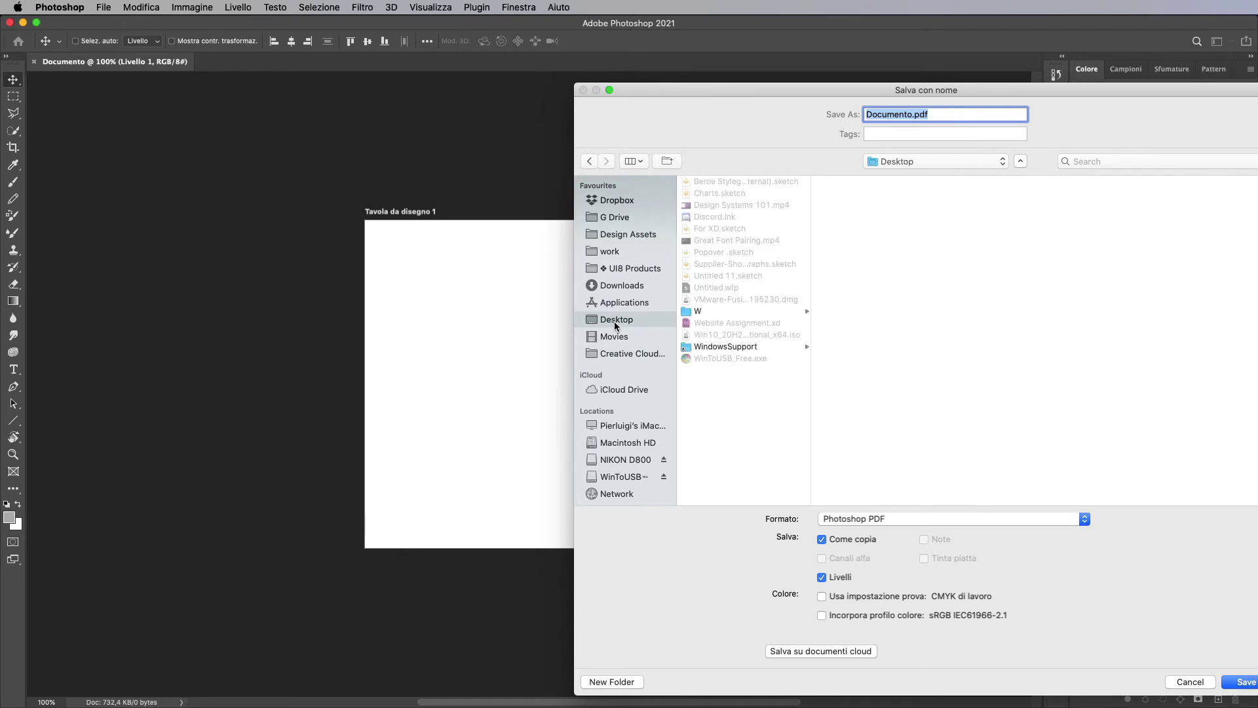
left_click(879, 520)
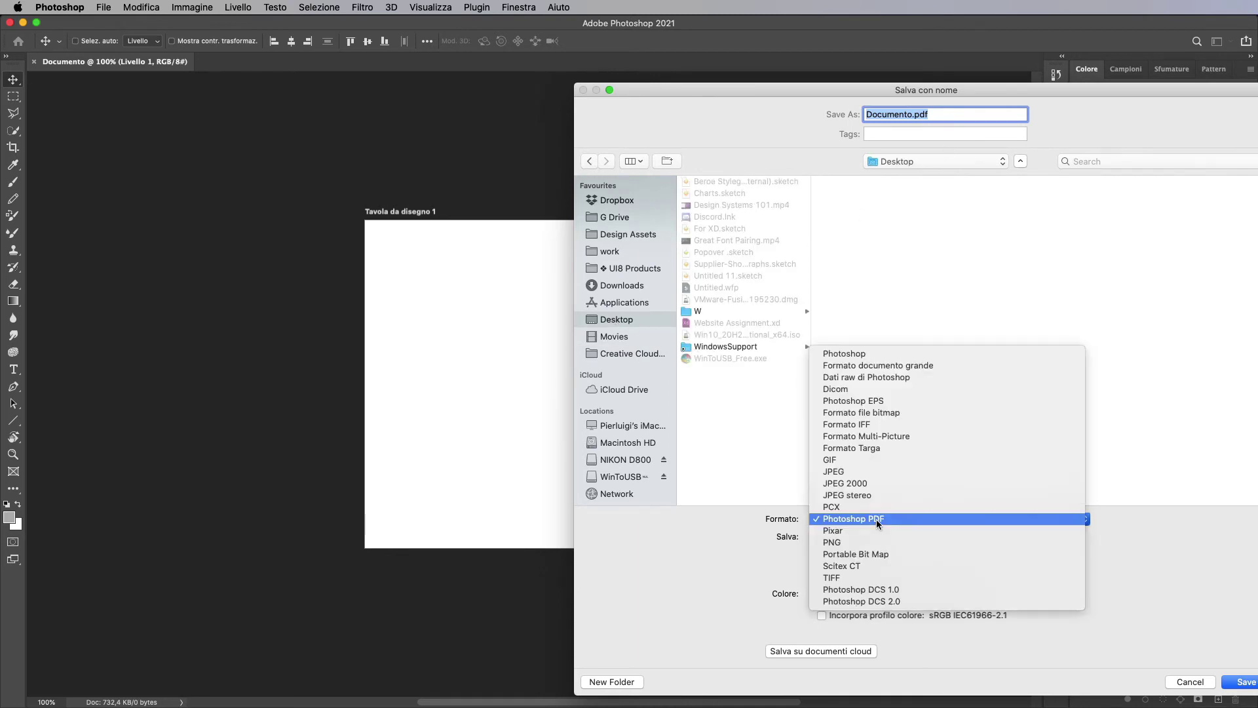
left_click(866, 359)
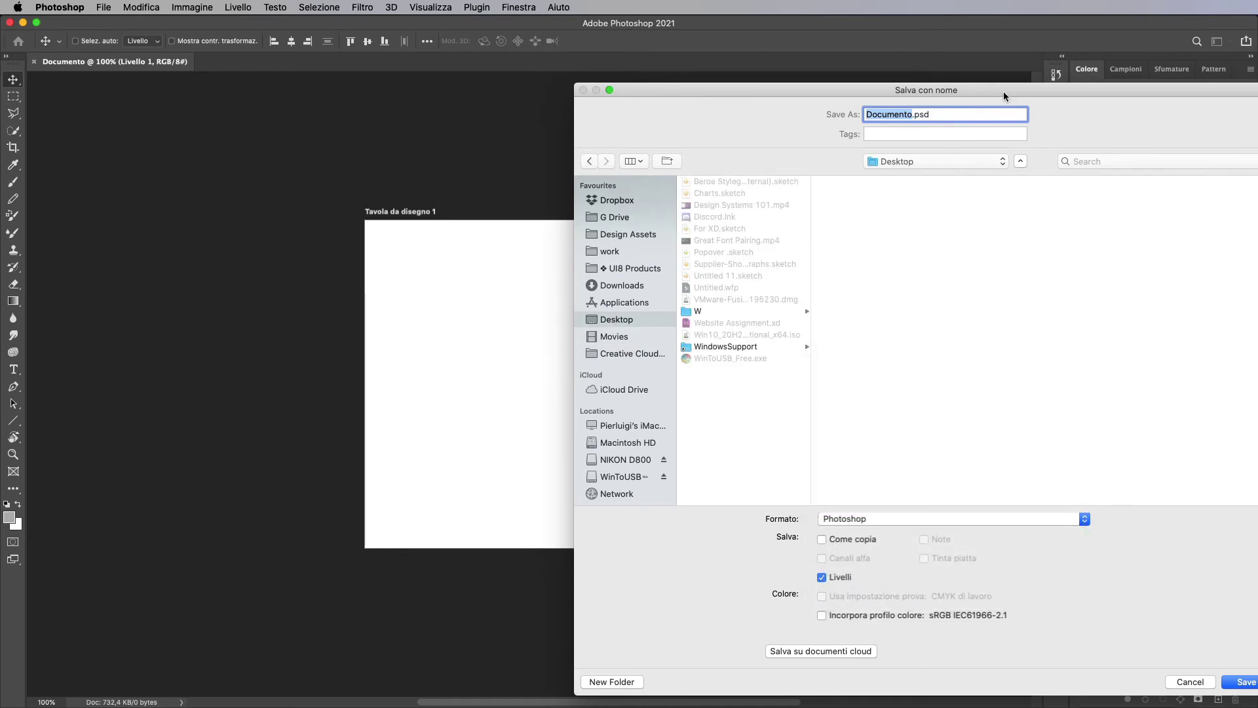
left_click_drag(1003, 93, 844, 71)
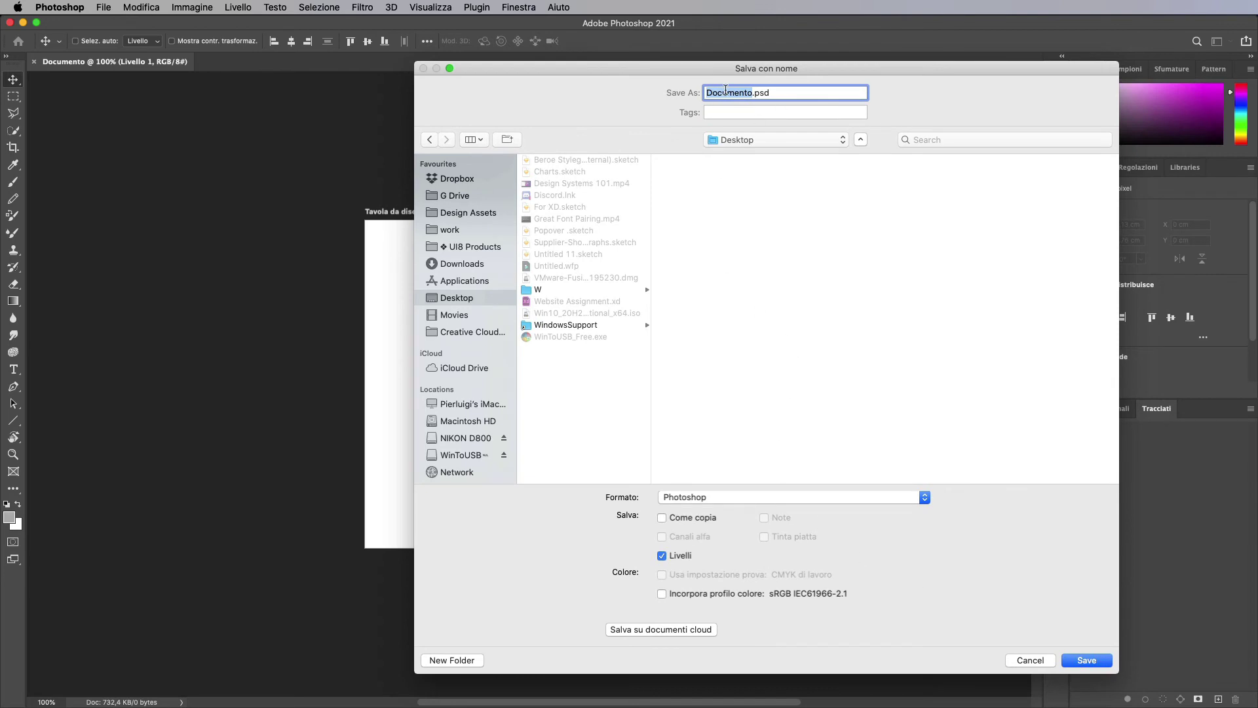
left_click(1083, 659)
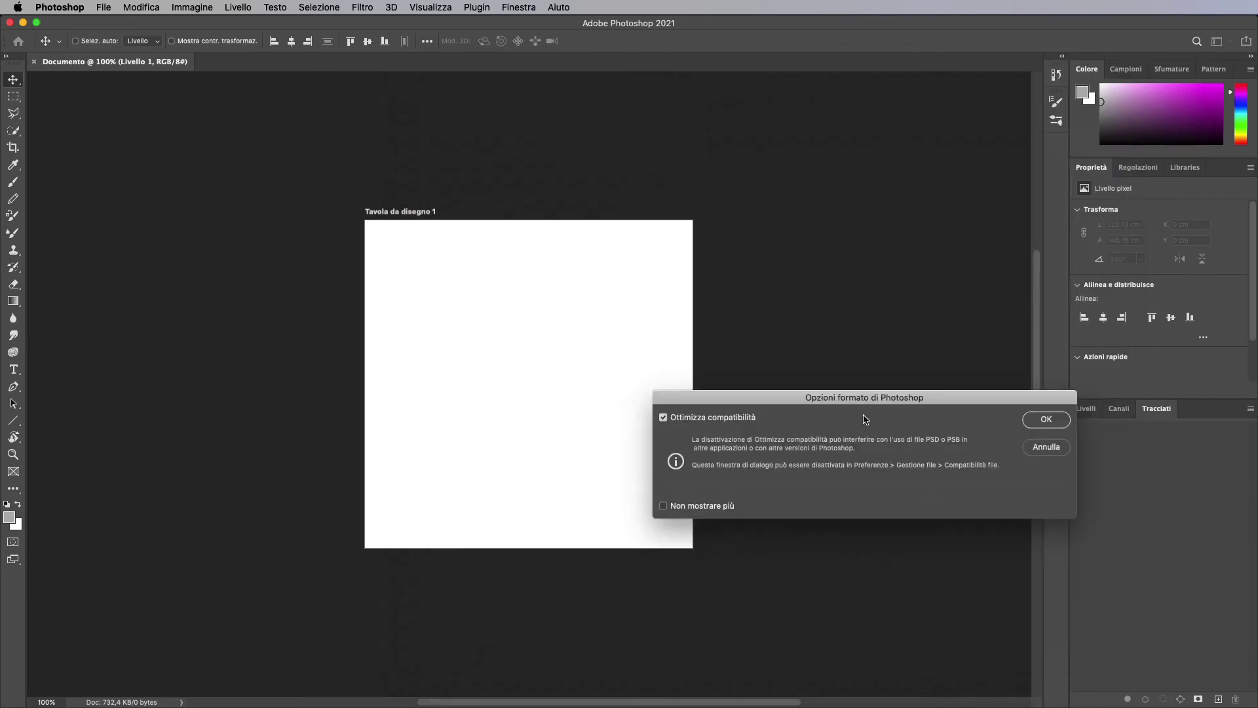
left_click(1046, 419)
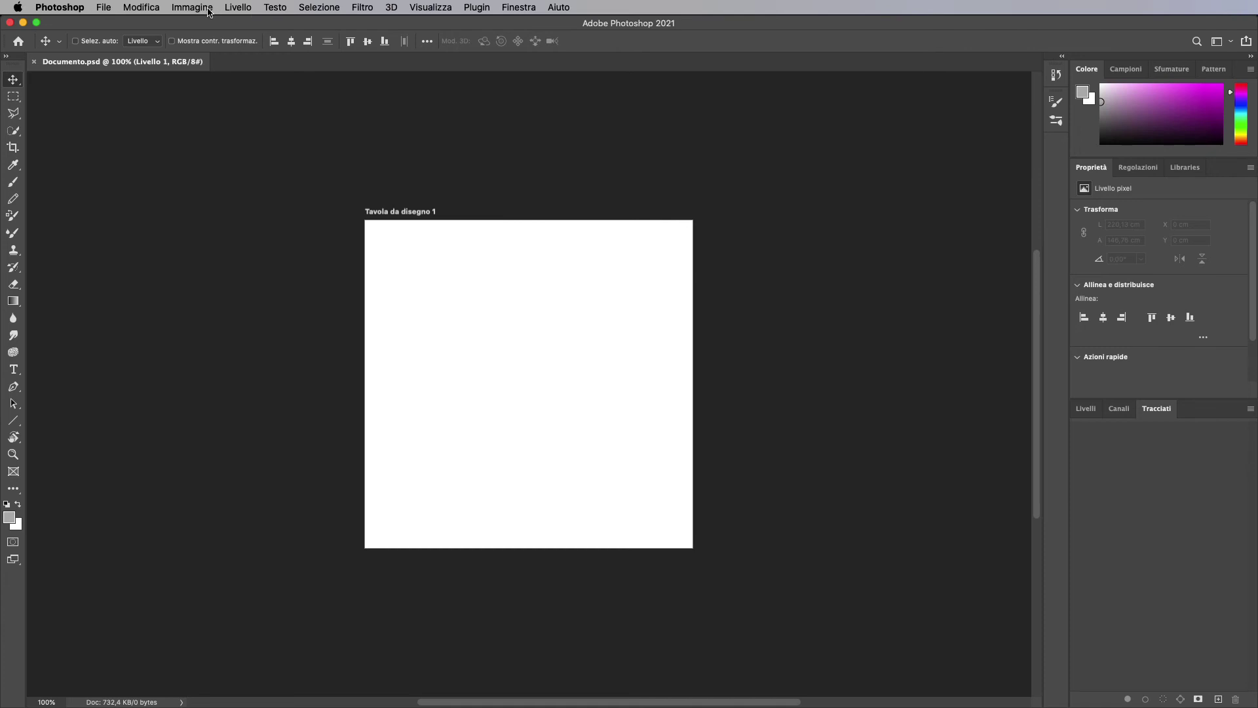
In Dimensione immagine, scrub width and height together from 500 to about 637 px
left_click(209, 12)
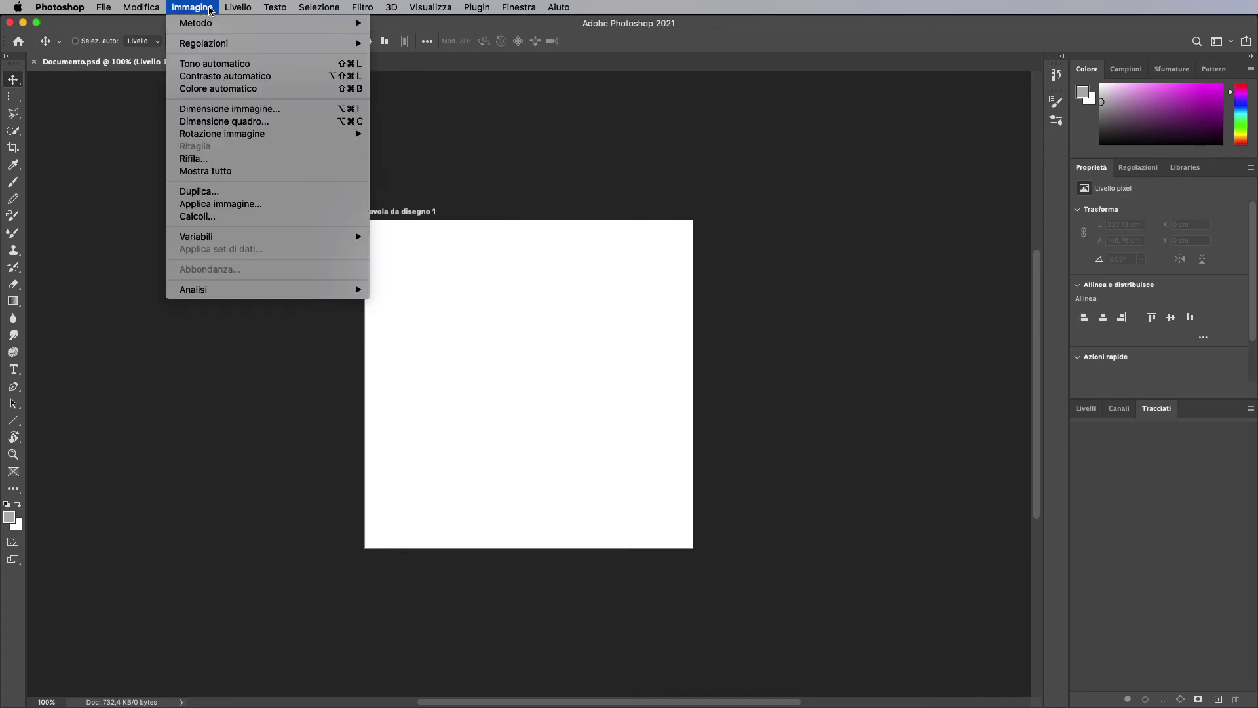
left_click(226, 109)
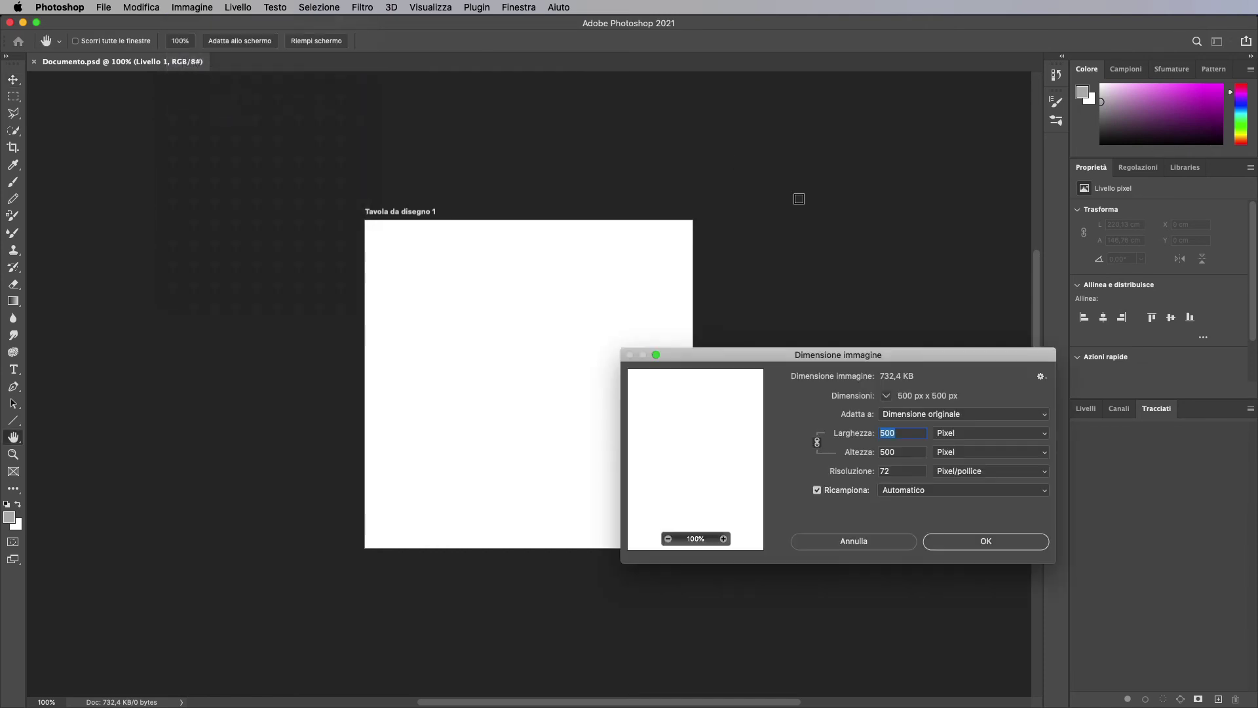
left_click_drag(853, 364, 668, 274)
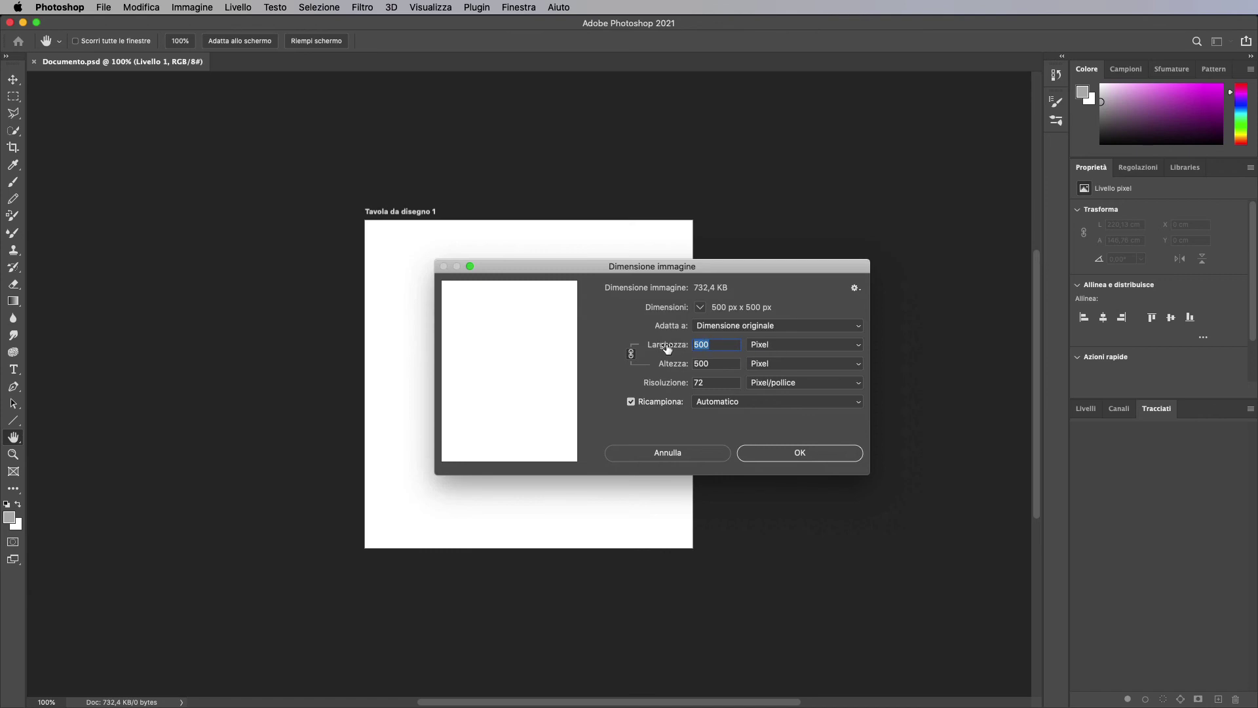
mouse_move(663, 350)
left_mouse_down()
mouse_move(593, 350)
mouse_move(691, 358)
left_mouse_up()
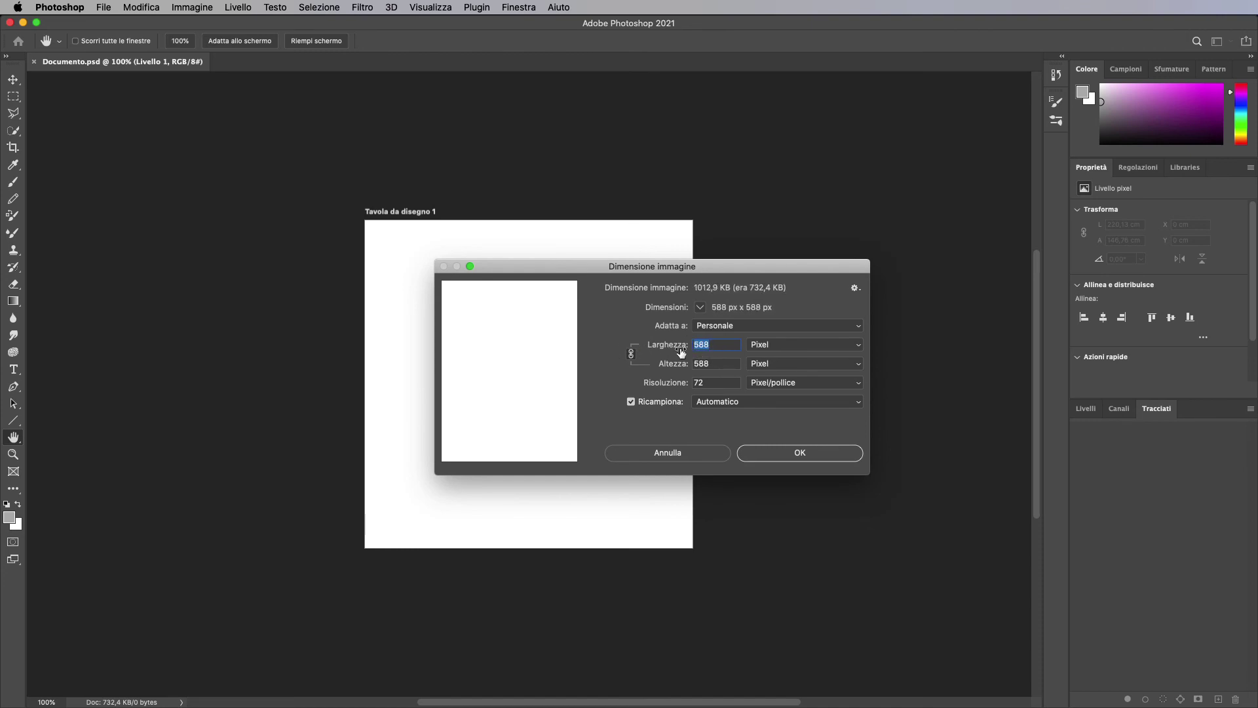
left_click_drag(671, 349, 667, 347)
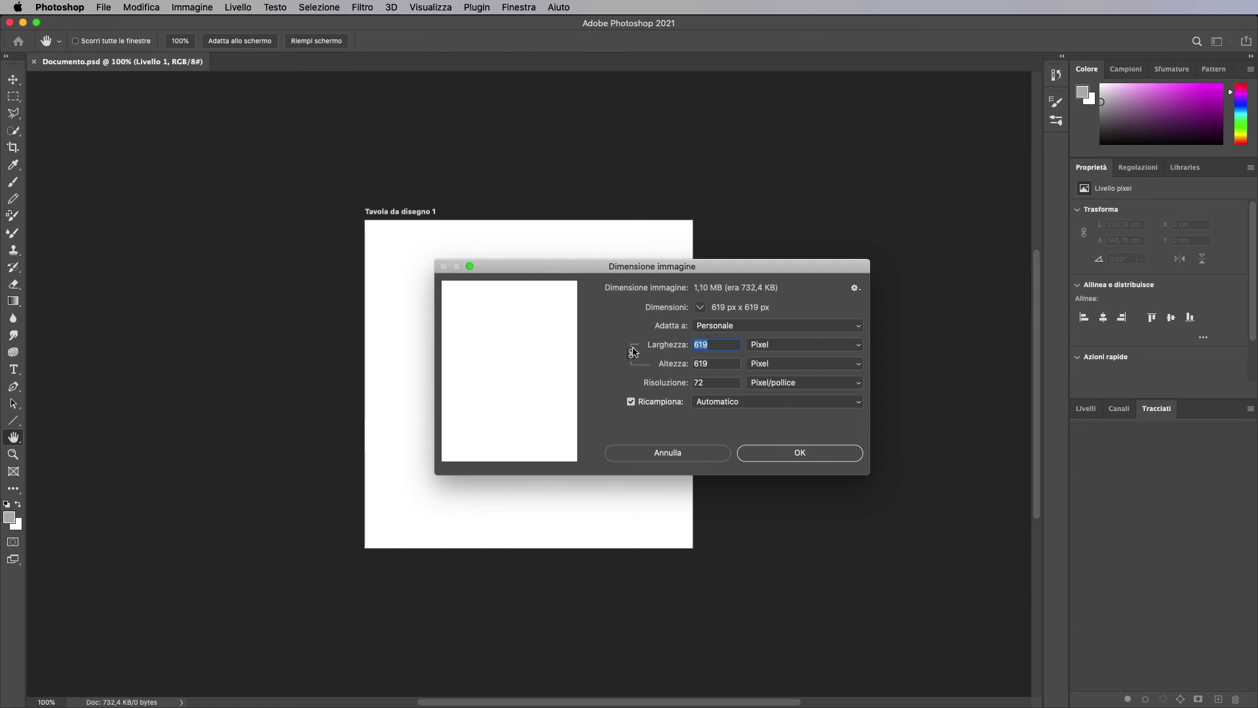
left_click_drag(667, 348, 671, 348)
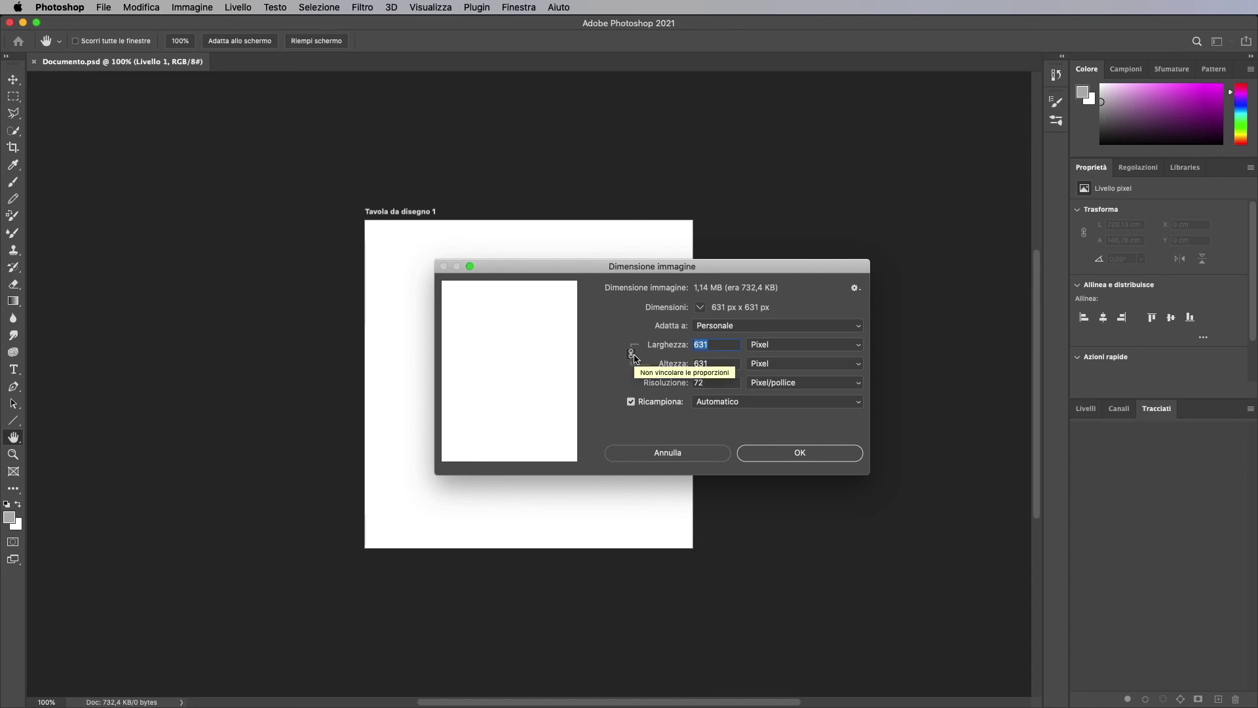
Unlink proportions, set 599 × 568 px with Automatico resampling, and apply
left_click(633, 356)
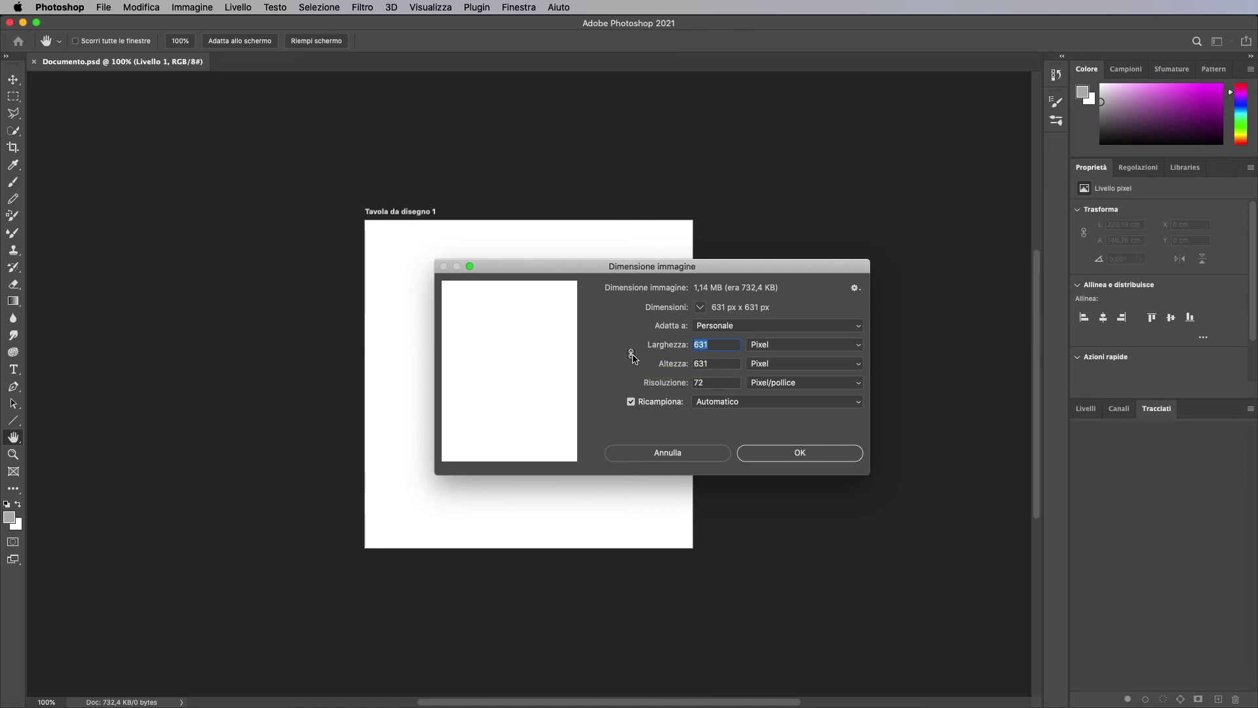
mouse_move(671, 345)
left_mouse_down()
mouse_move(607, 348)
mouse_move(660, 346)
mouse_move(609, 368)
mouse_move(628, 369)
left_mouse_up()
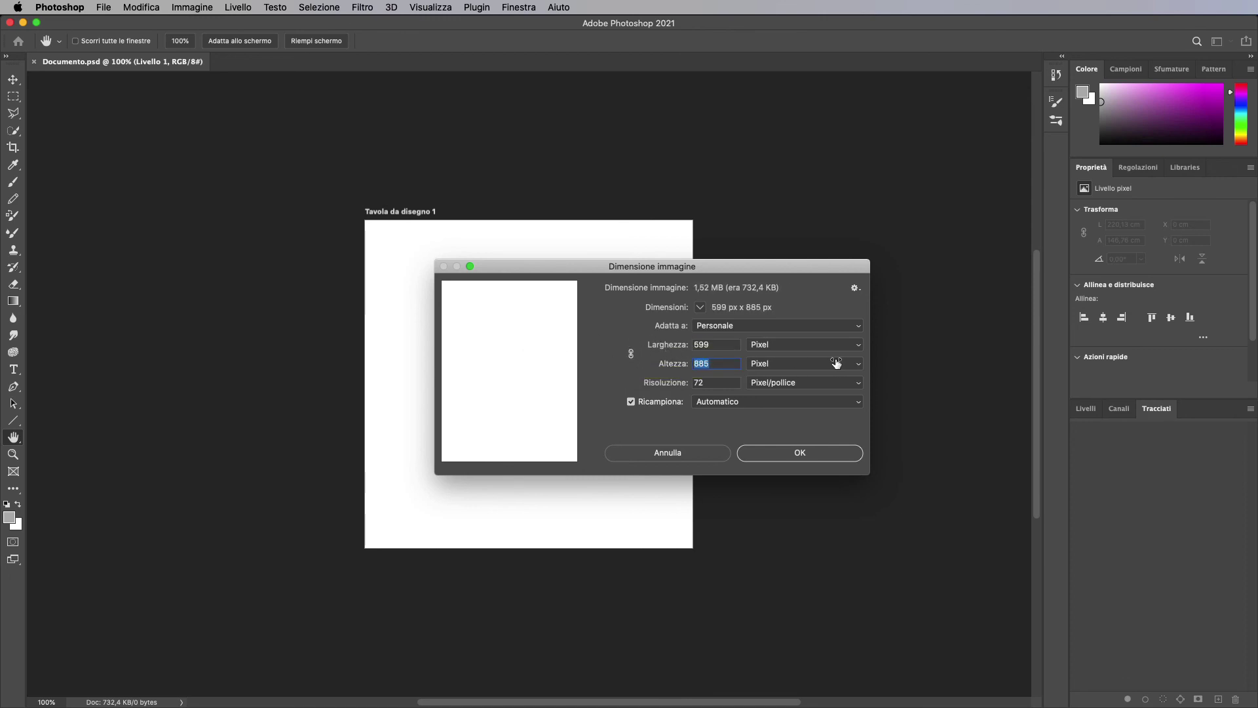
key("shift+Tab")
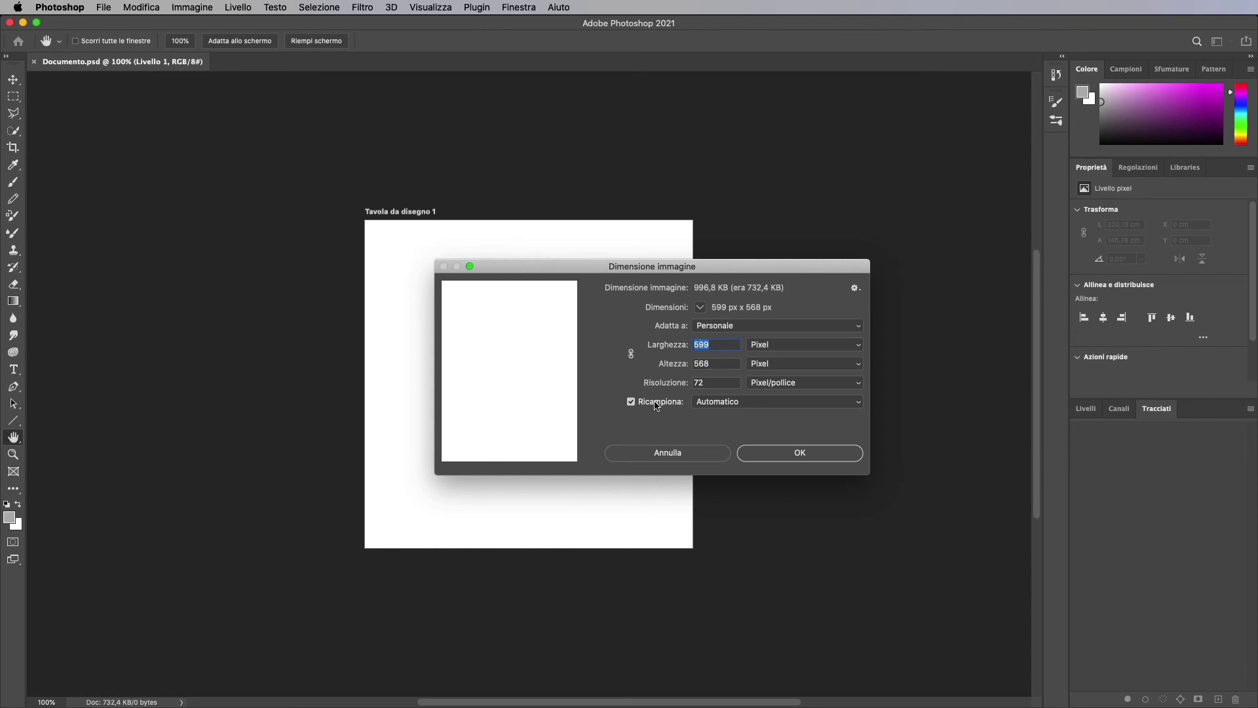
left_click(699, 402)
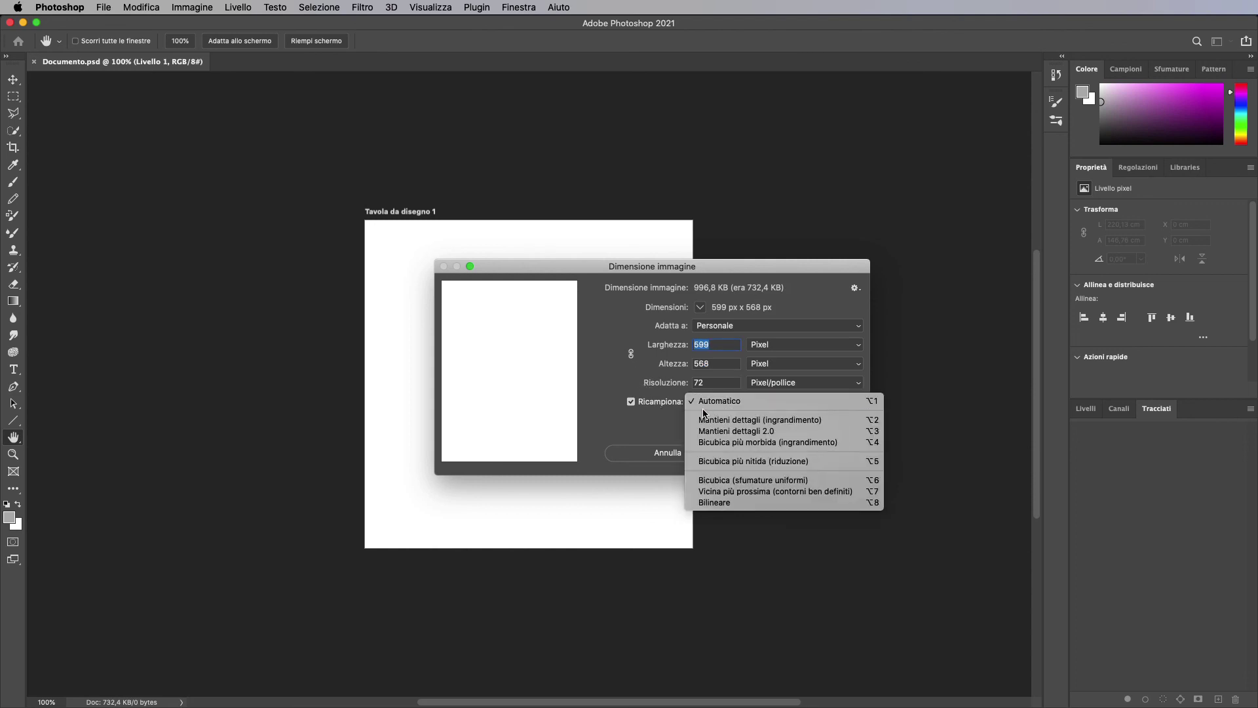
left_click(631, 398)
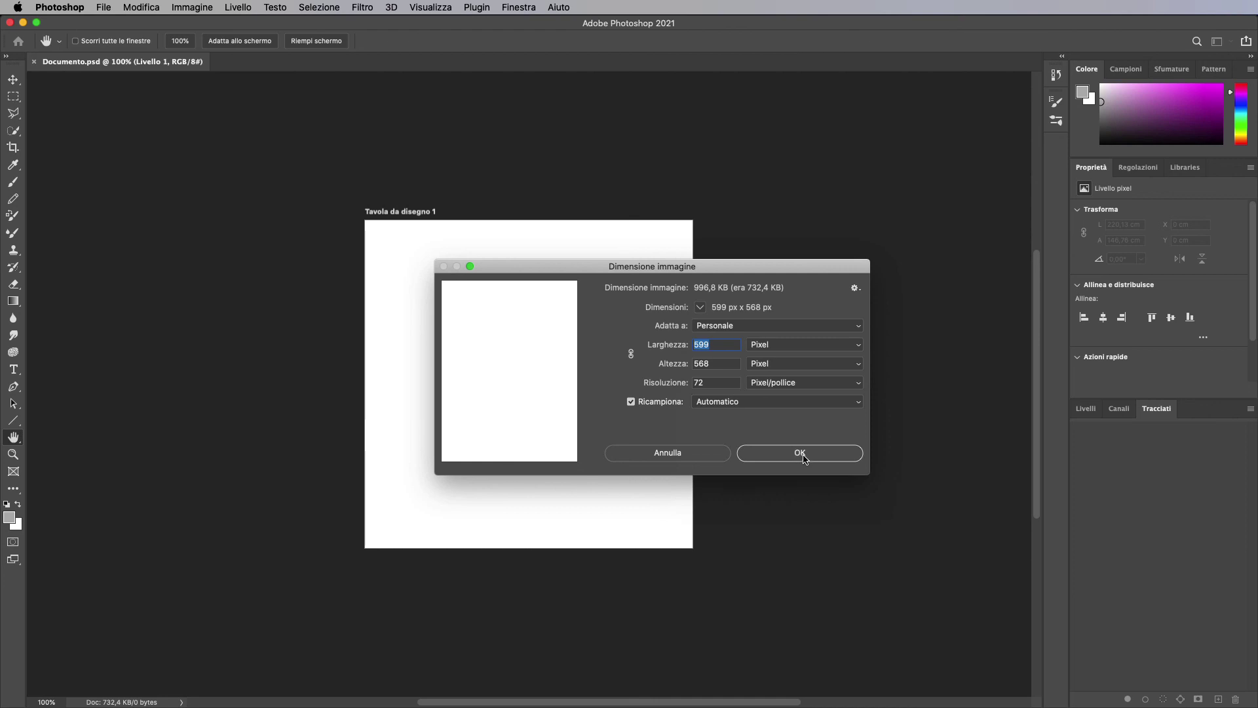
left_click(801, 454)
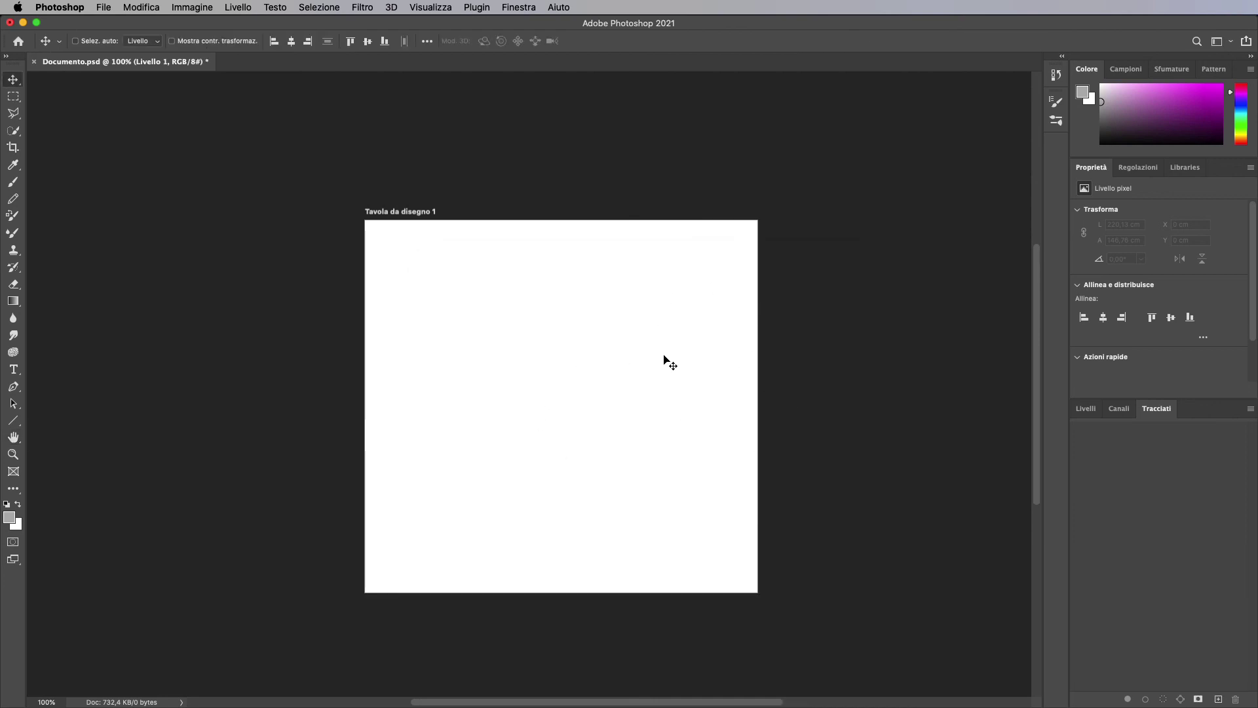